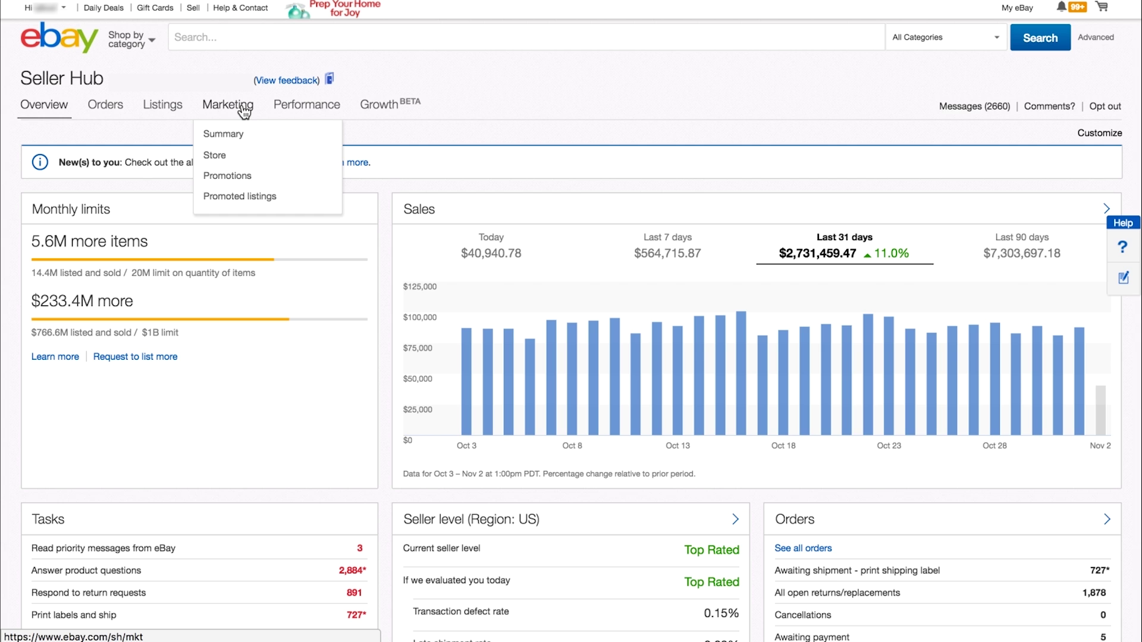
# Open the Promoted listings dashboard and start creating a new campaign.
pyautogui.click(238, 198)
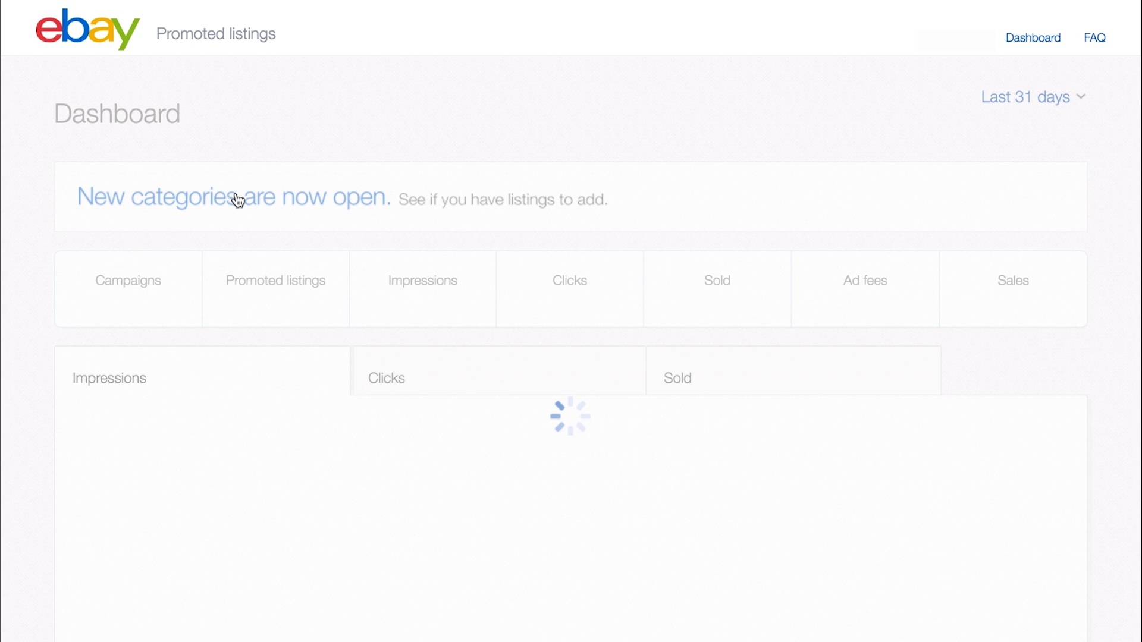
pyautogui.scroll(-3, 238, 200)
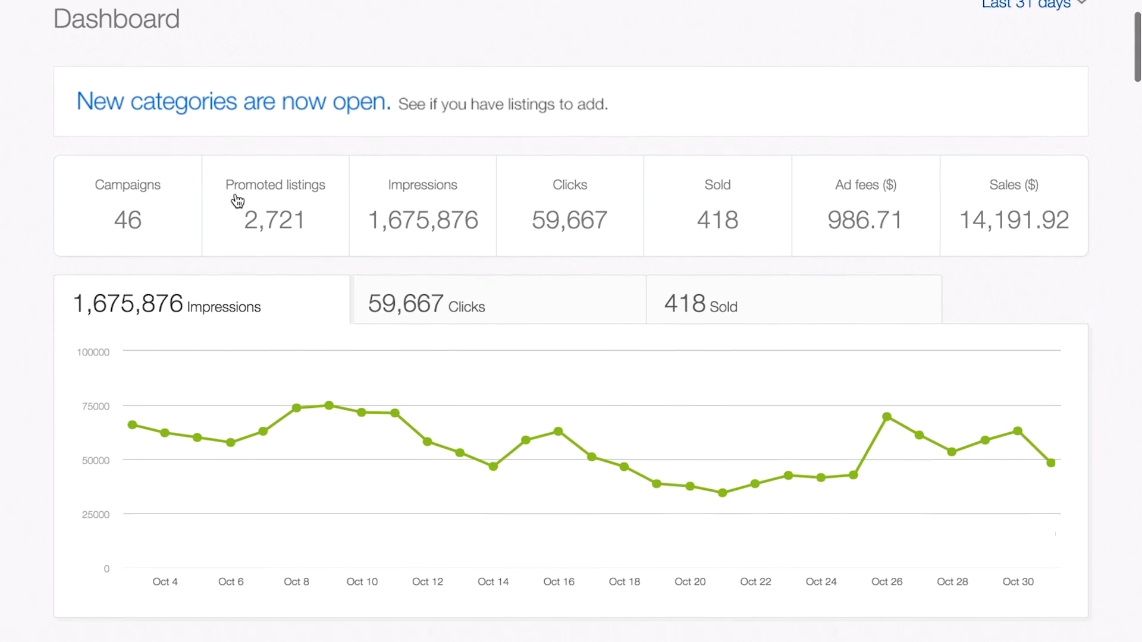
pyautogui.scroll(-1, 238, 201)
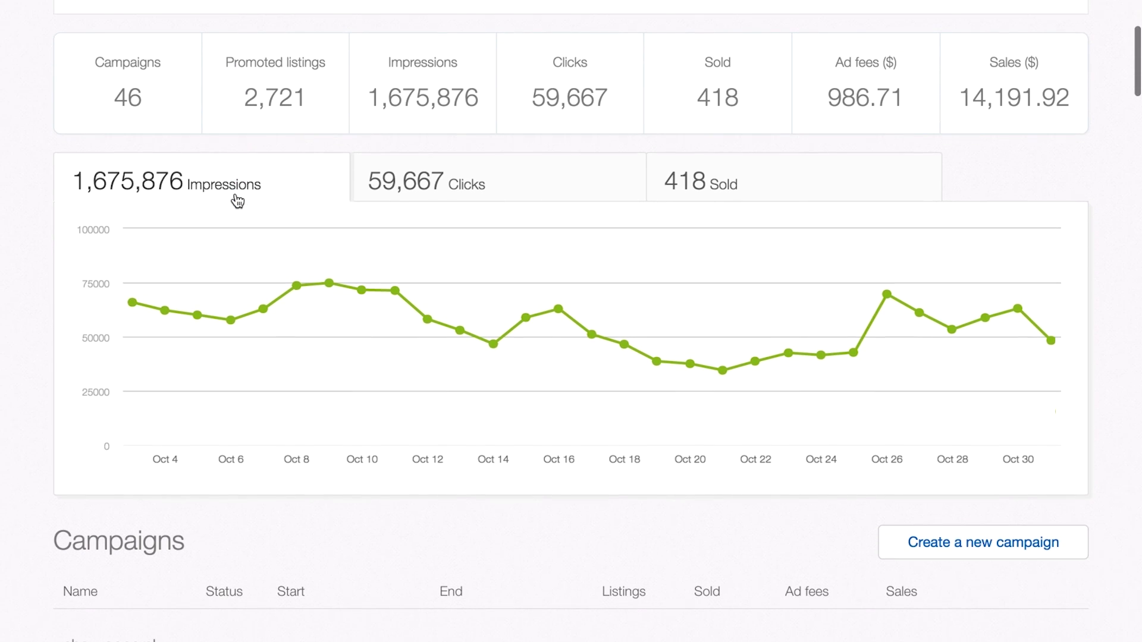
pyautogui.click(972, 548)
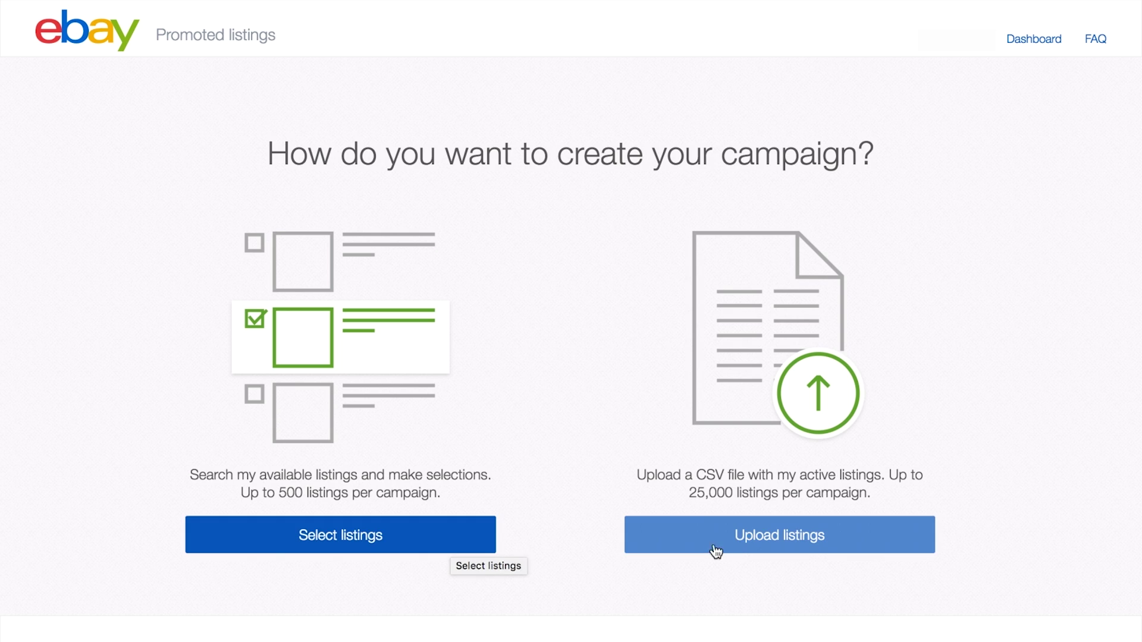
# Choose Upload listings and check the sample CSV's Item ID and Ad rate format.
pyautogui.click(747, 537)
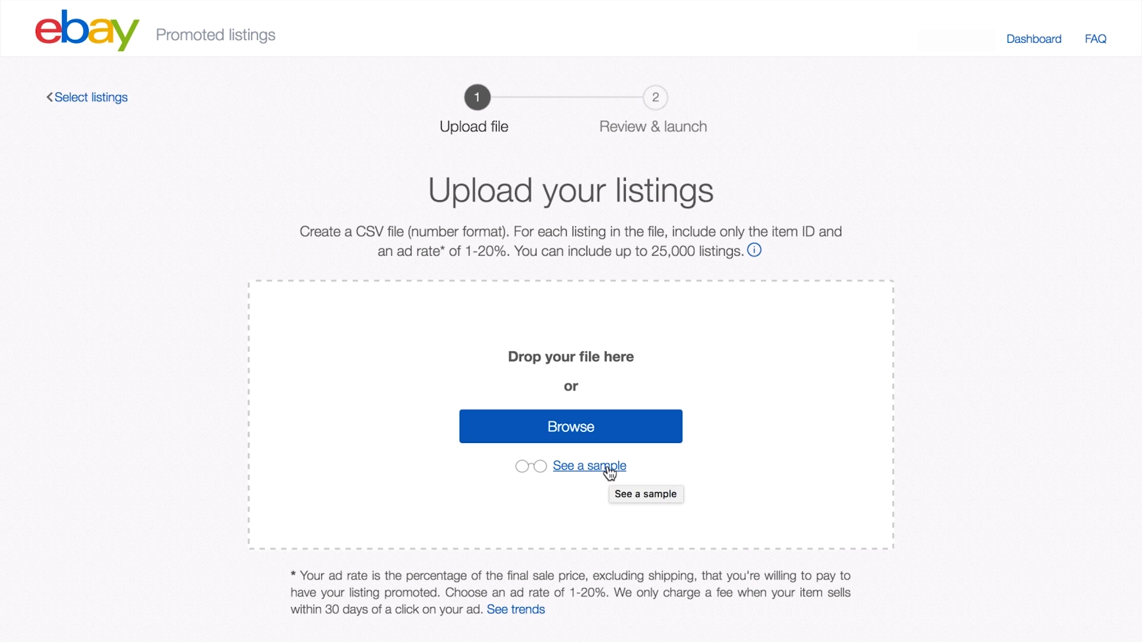
pyautogui.click(607, 468)
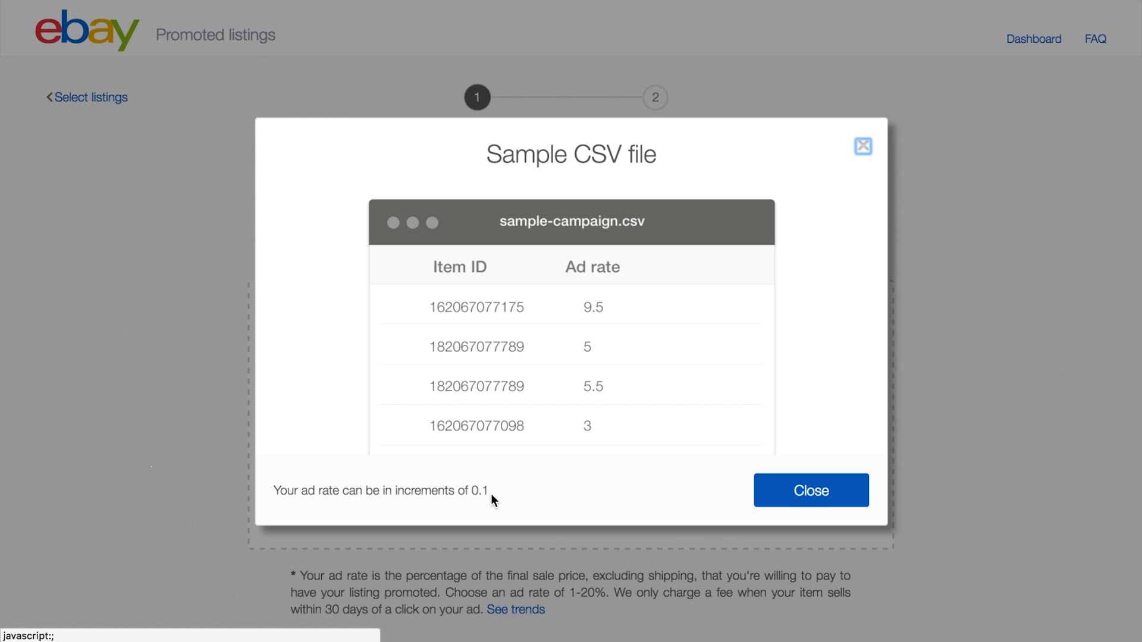
pyautogui.click(797, 483)
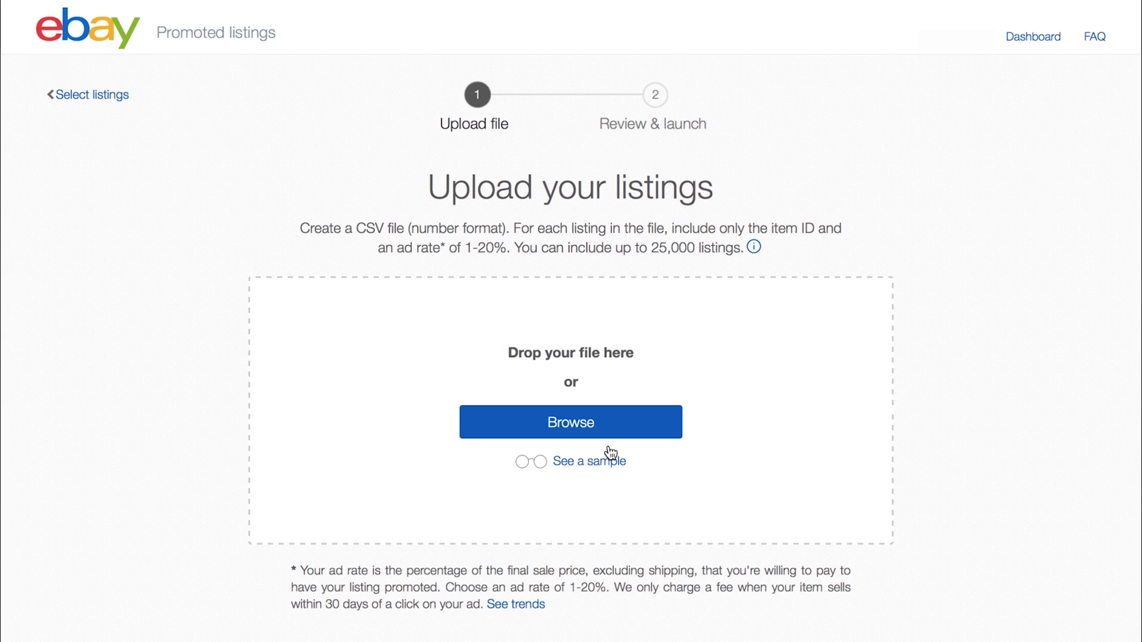
# Upload the bulkUpload CSV and download the file of 451 listings with errors.
pyautogui.click(598, 423)
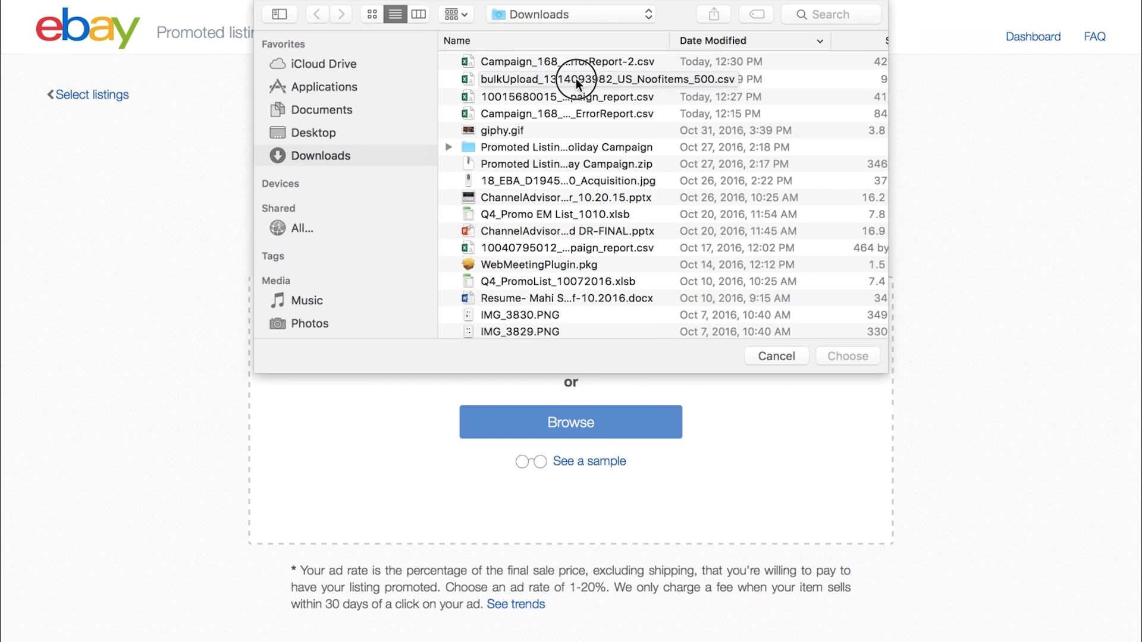
pyautogui.doubleClick(576, 78)
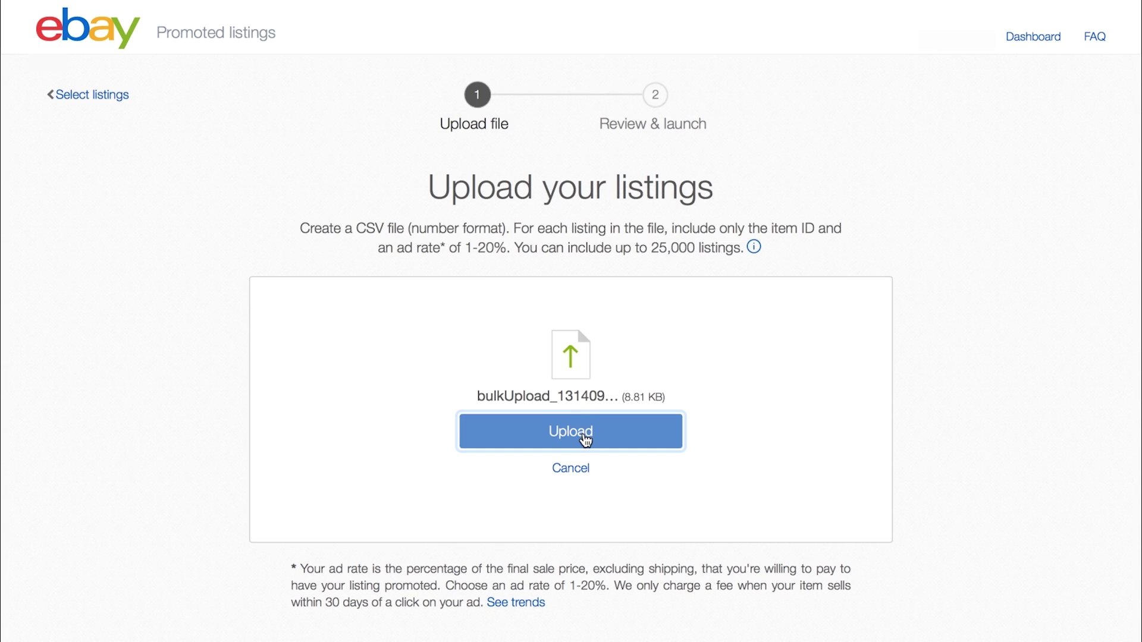
pyautogui.click(586, 439)
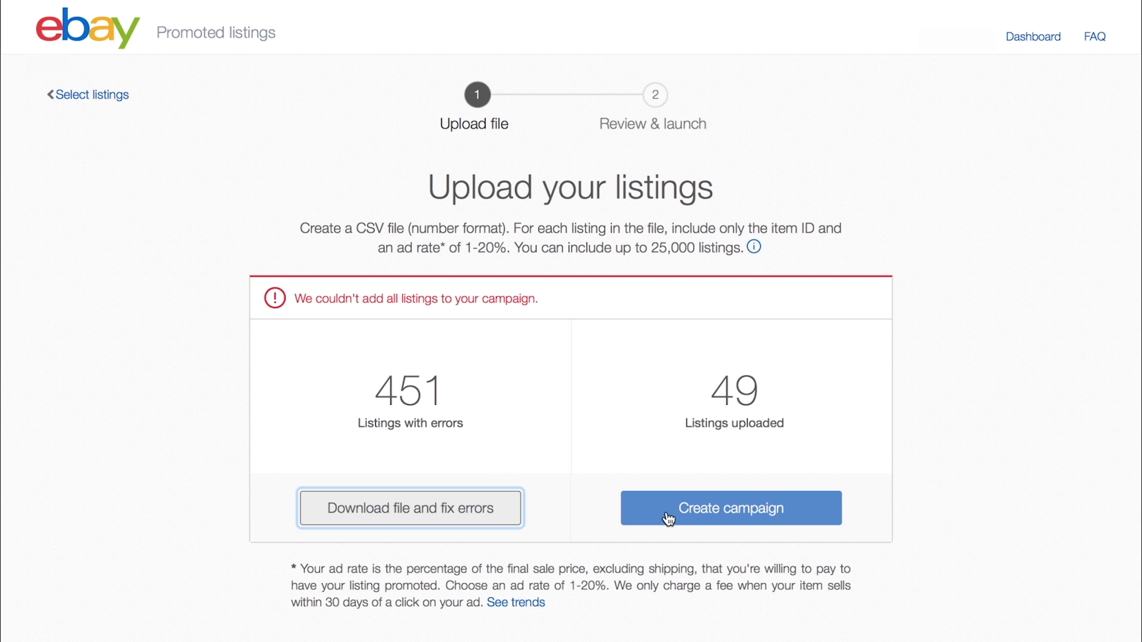
pyautogui.click(461, 511)
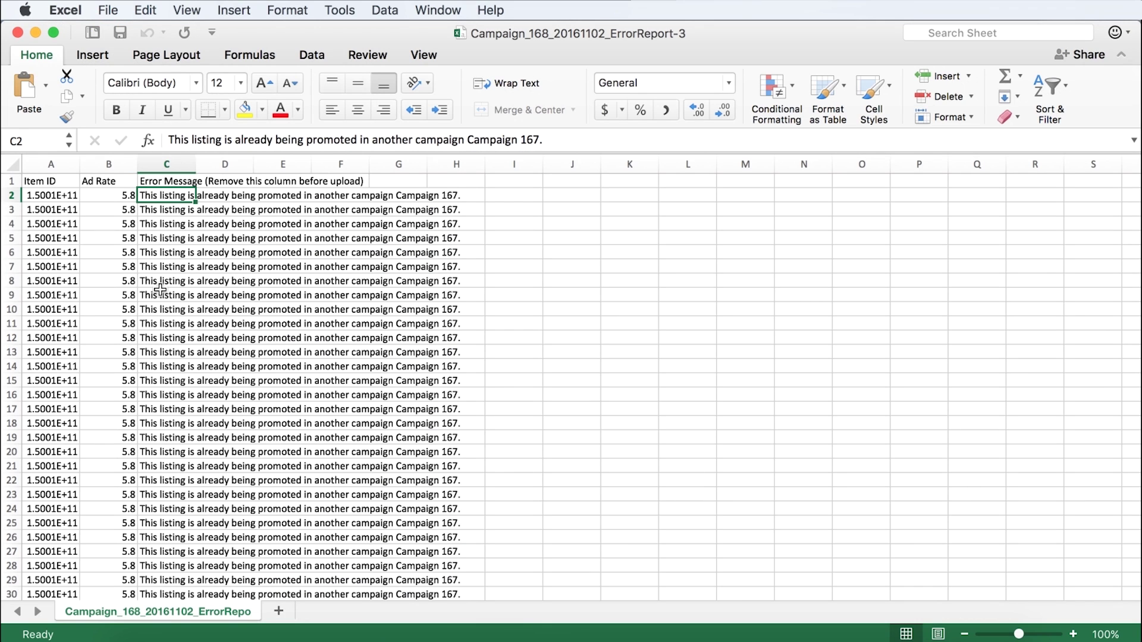
# Delete error rows 2–452 and the Error Message column C.
pyautogui.press('super+Down')
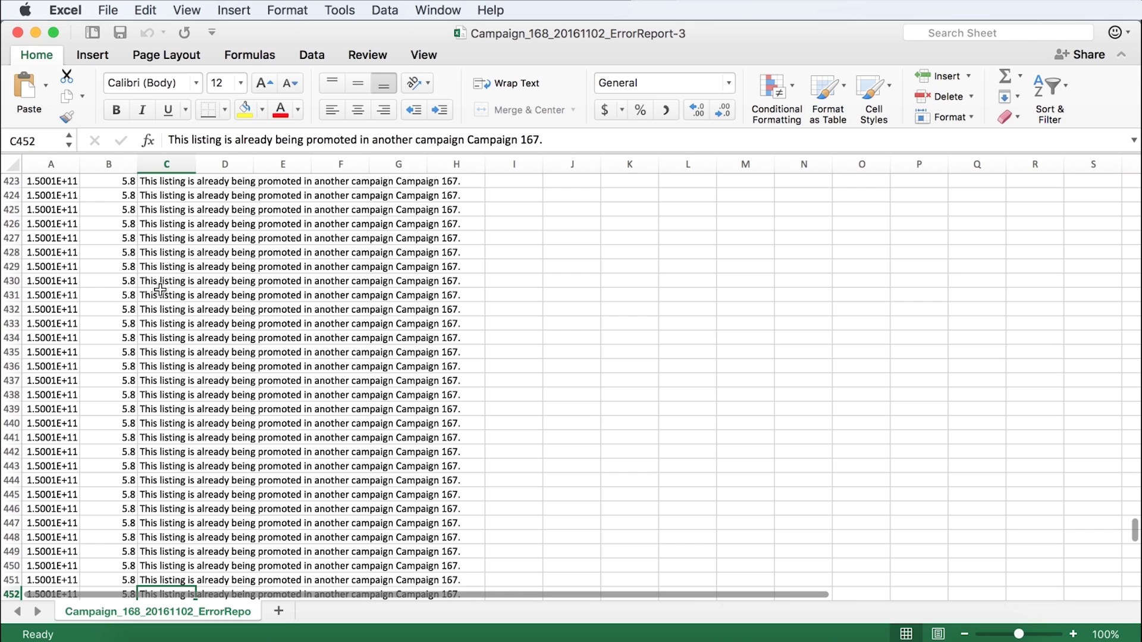
pyautogui.press('Down')
pyautogui.press('Down')
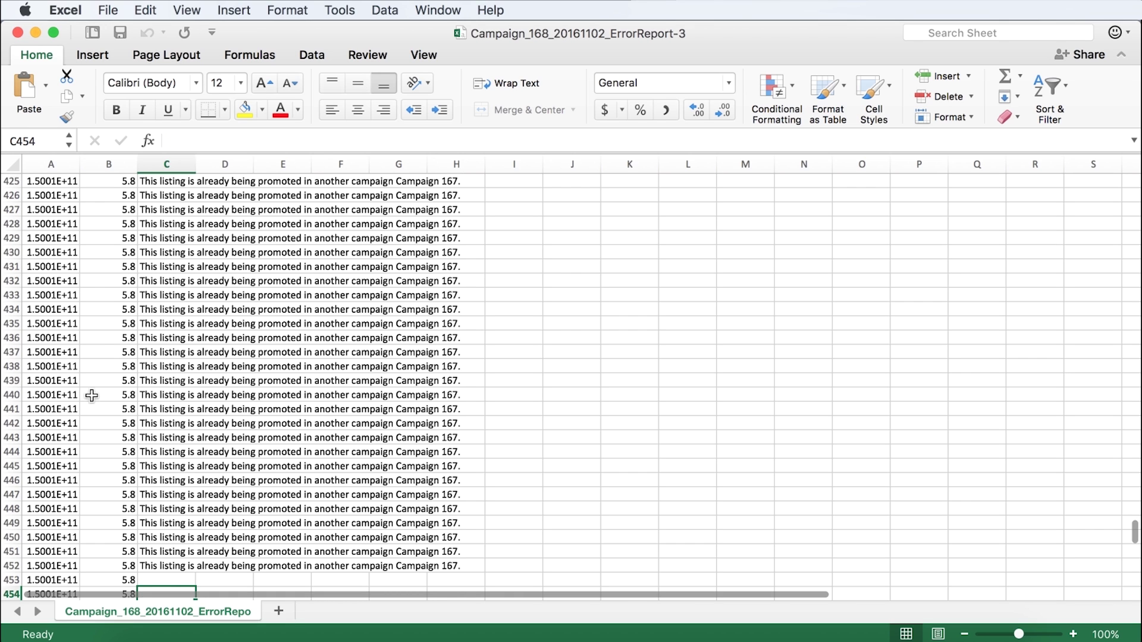
pyautogui.click(10, 565)
pyautogui.hotkey('shift', 'Up')
pyautogui.press('shift+super+Up')
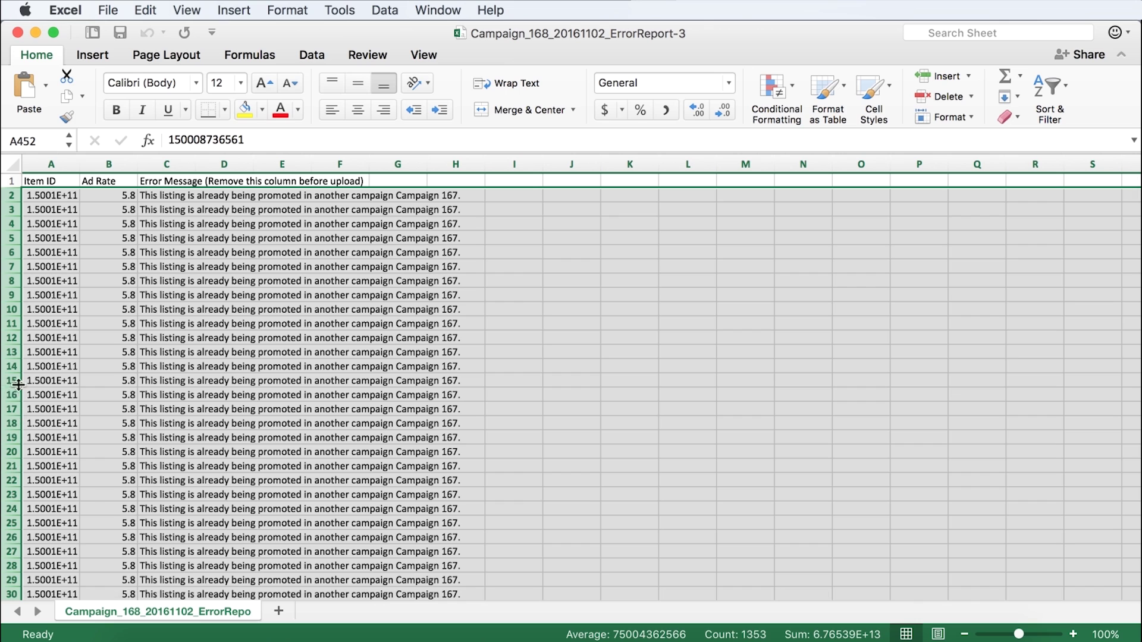
pyautogui.rightClick(13, 379)
pyautogui.click(47, 482)
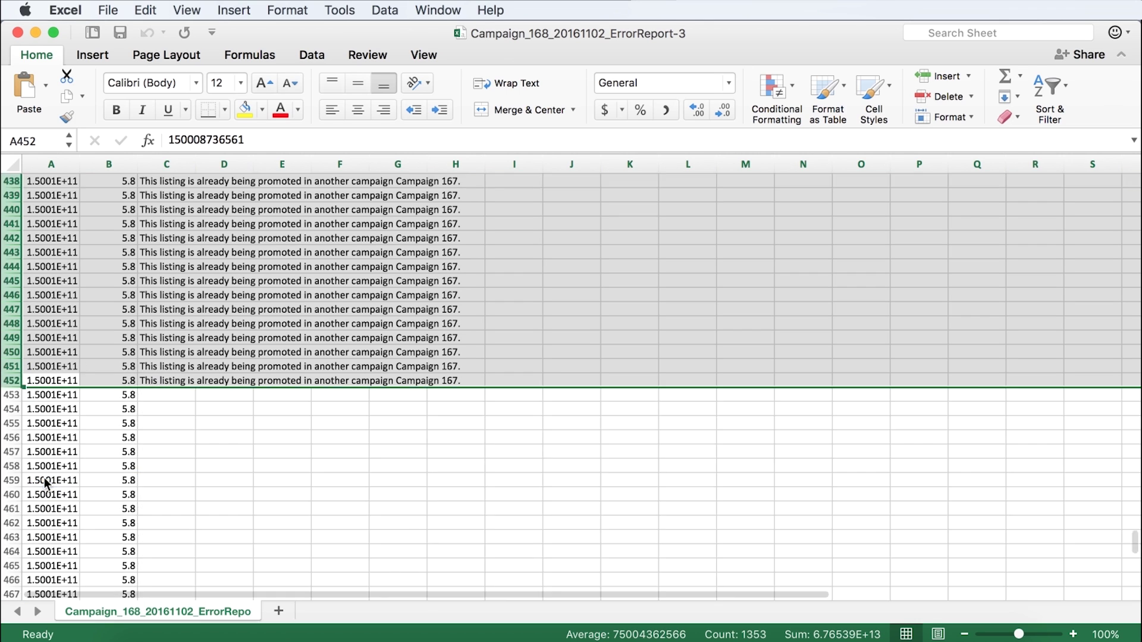
pyautogui.click(169, 162)
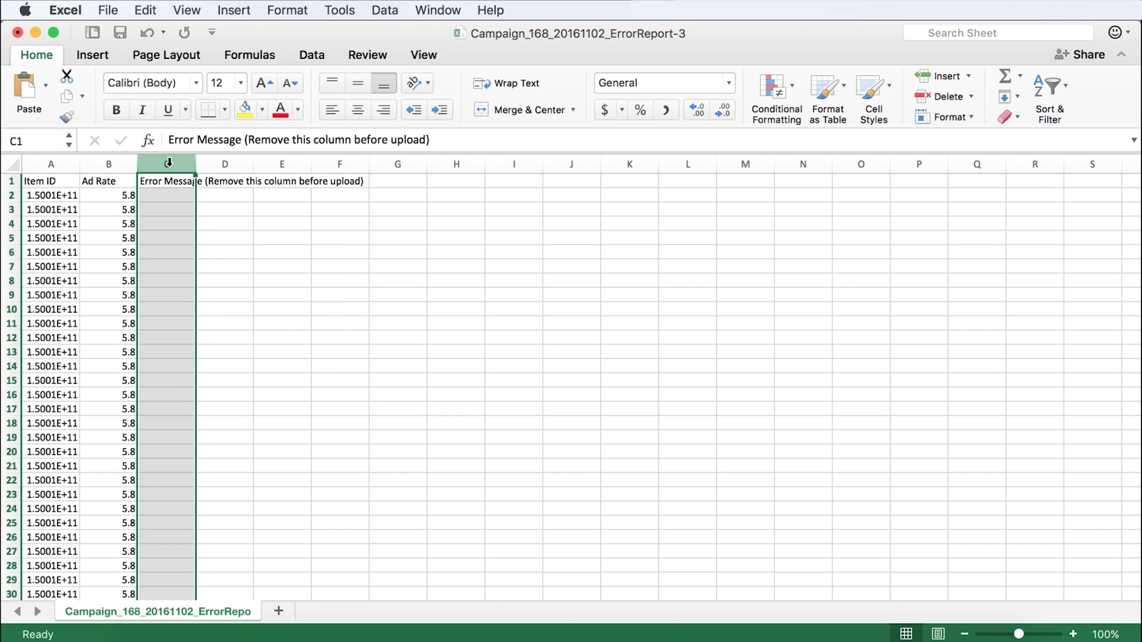
pyautogui.rightClick(169, 163)
pyautogui.click(198, 268)
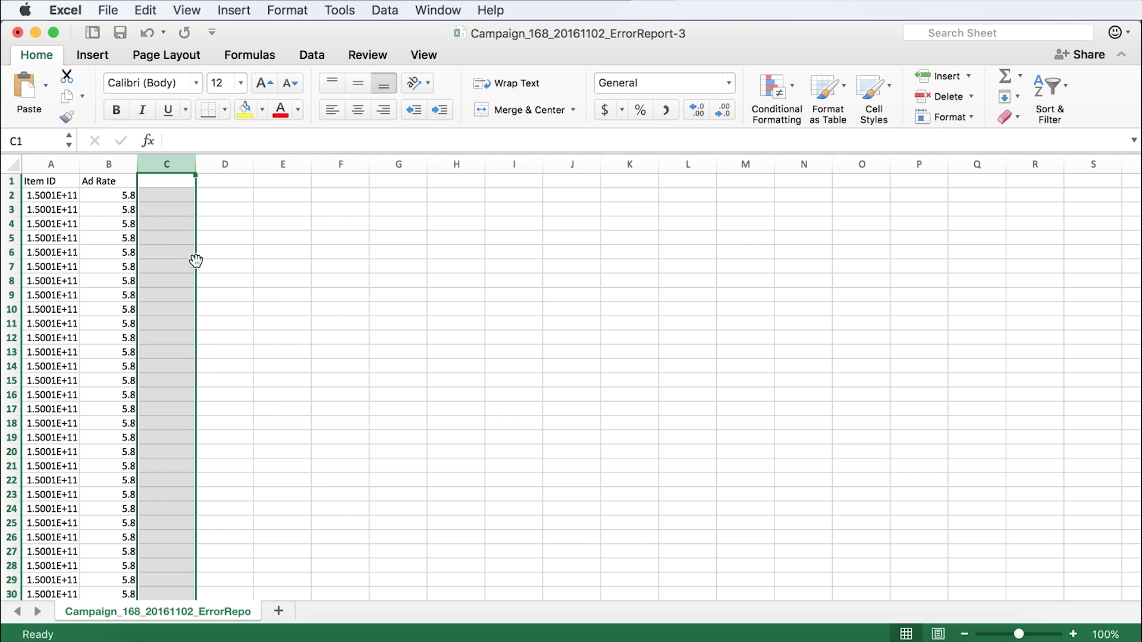
# Format the Item ID column as Number with zero decimal places.
pyautogui.moveTo(52, 165); pyautogui.dragTo(163, 171)
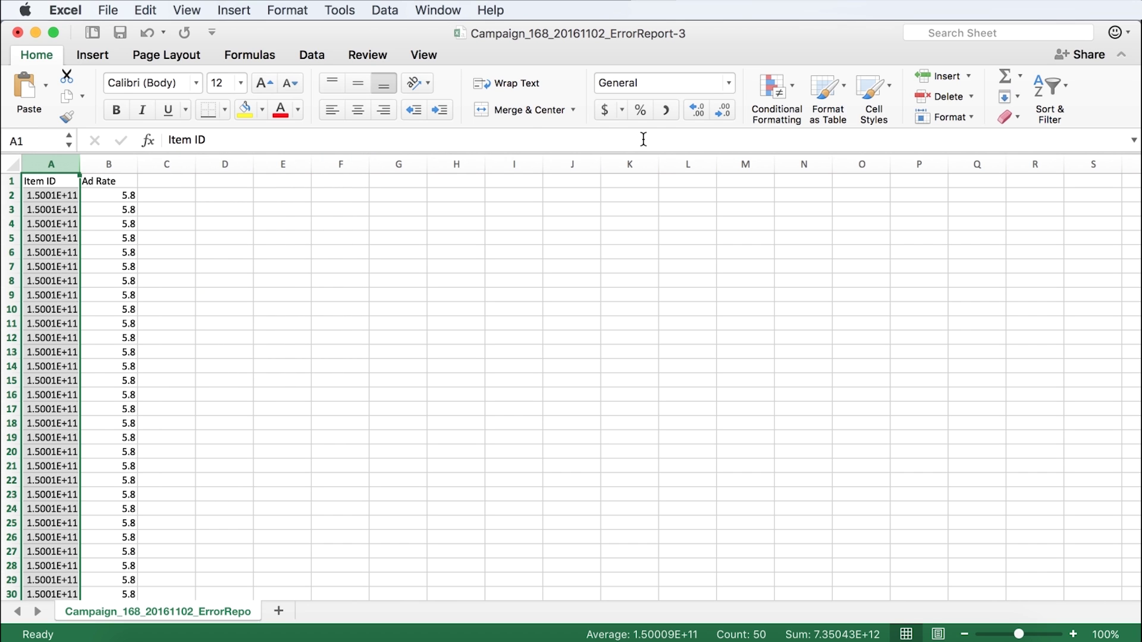
pyautogui.click(728, 82)
pyautogui.click(691, 147)
pyautogui.click(730, 113)
pyautogui.click(728, 113)
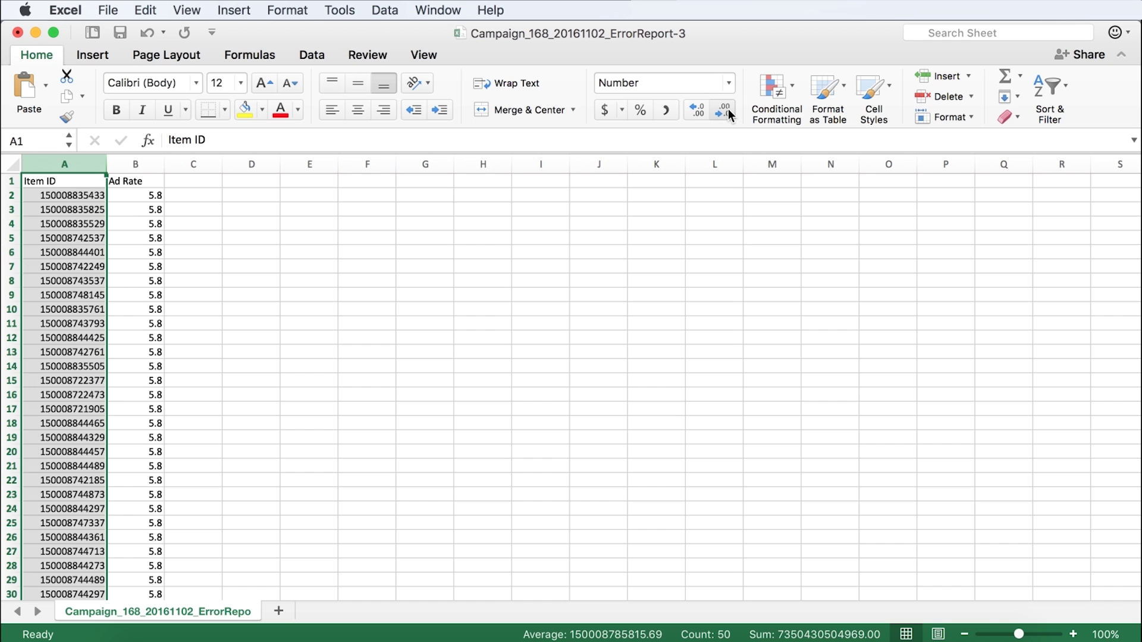
pyautogui.click(131, 196)
pyautogui.click(109, 11)
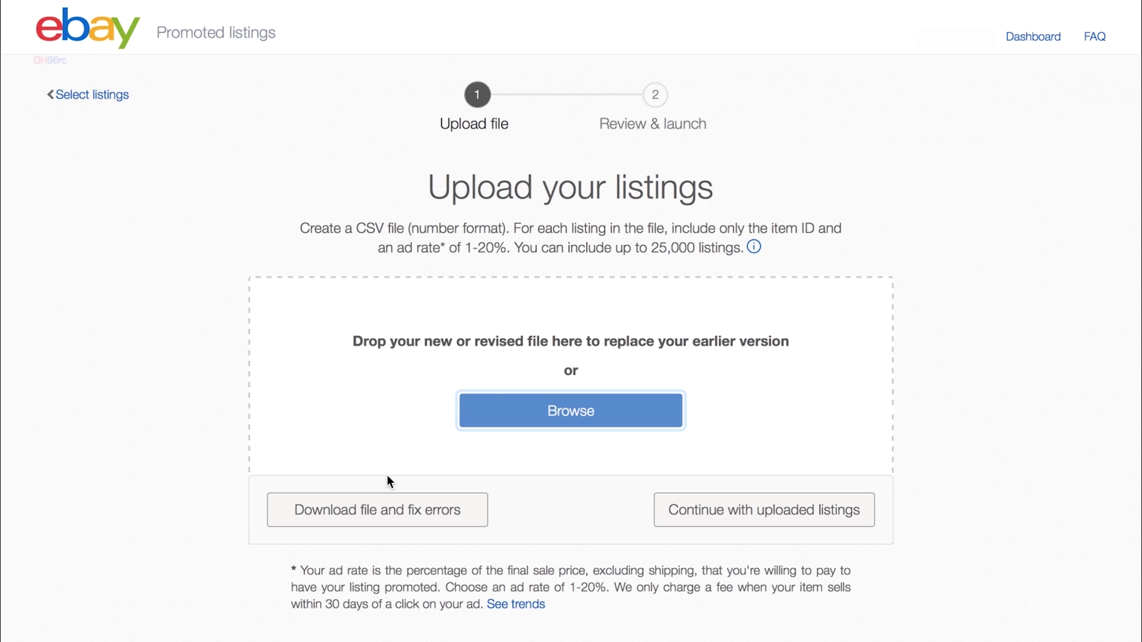
# Upload the revised Campaign_168.csv and continue to Review & launch.
pyautogui.click(593, 411)
pyautogui.doubleClick(522, 61)
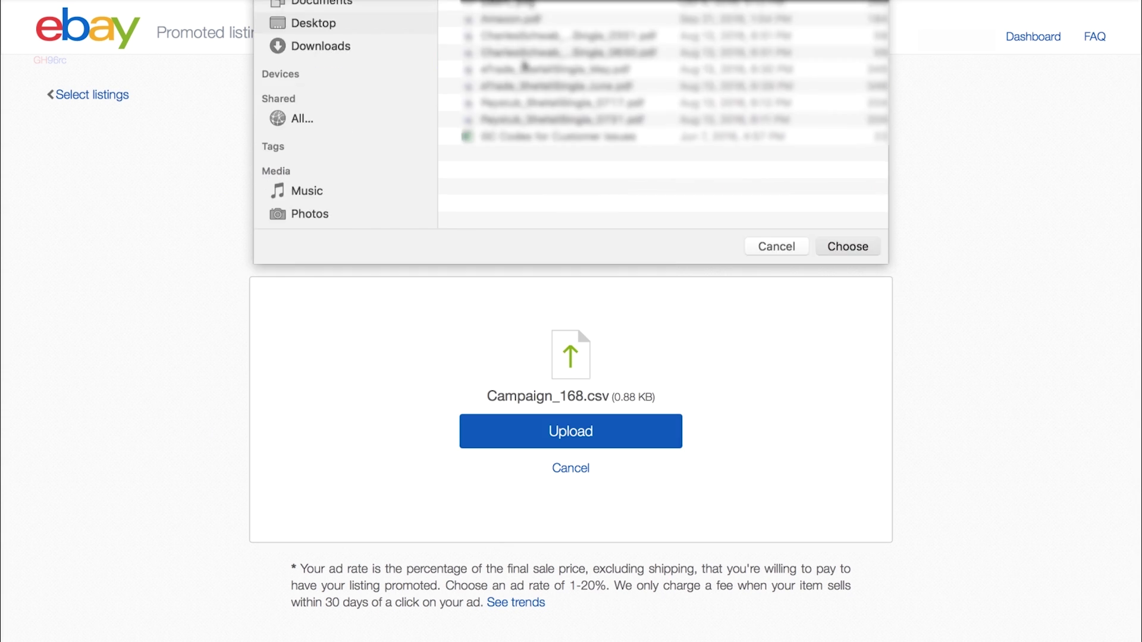
pyautogui.click(587, 437)
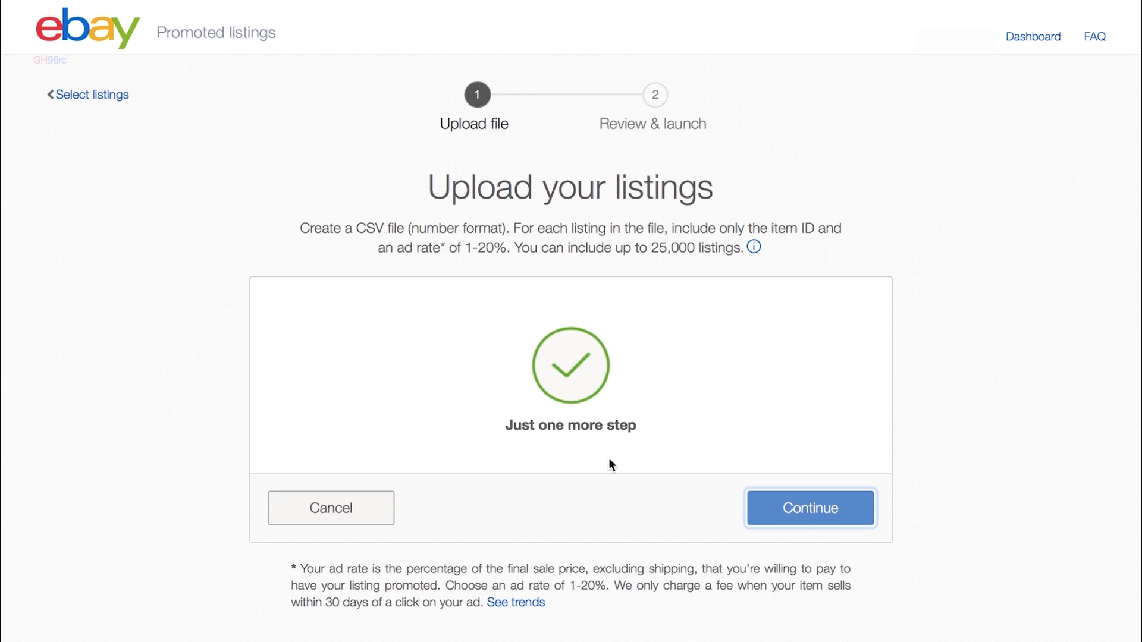
pyautogui.click(806, 511)
# Rename the campaign from Campaign 168 to Campaign Bulk Upload.
pyautogui.moveTo(220, 298); pyautogui.dragTo(194, 298)
pyautogui.write('Bulk Upload')
pyautogui.click(662, 305)
# Set the start date to Nov 02, 2016 and launch Campaign Bulk Upload.
pyautogui.click(567, 424)
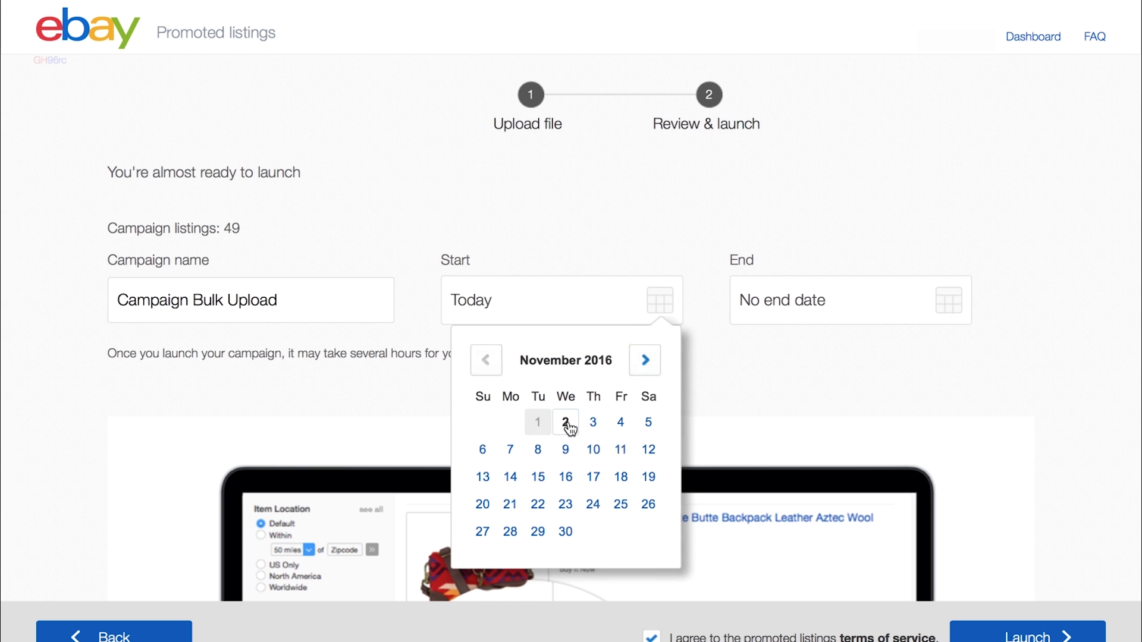
pyautogui.scroll(-3, 844, 376)
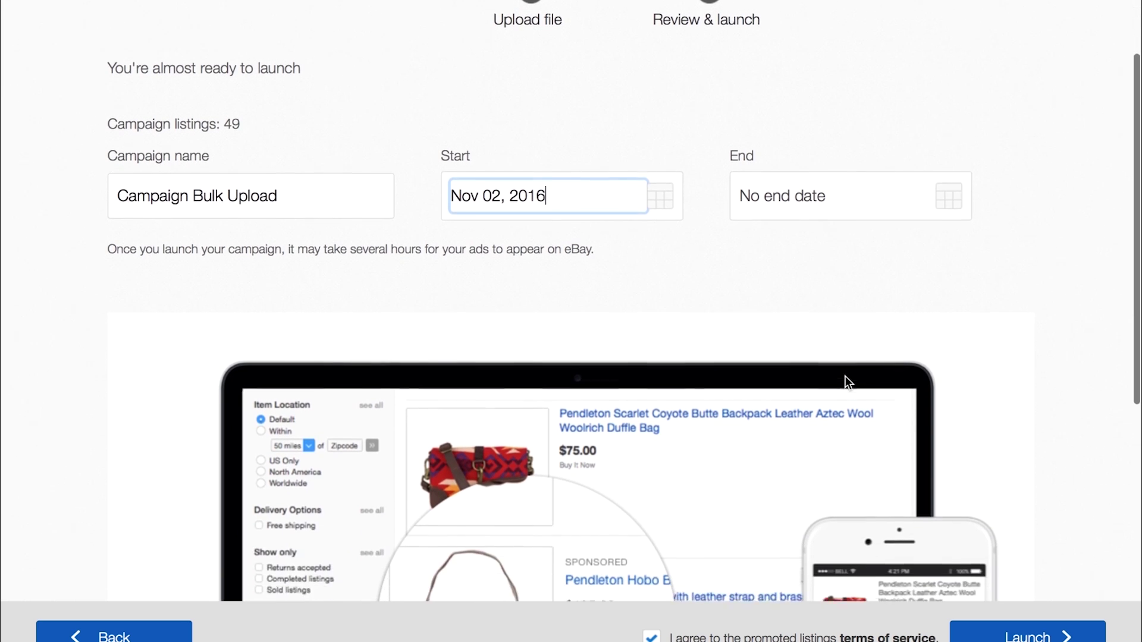
pyautogui.scroll(-2, 844, 383)
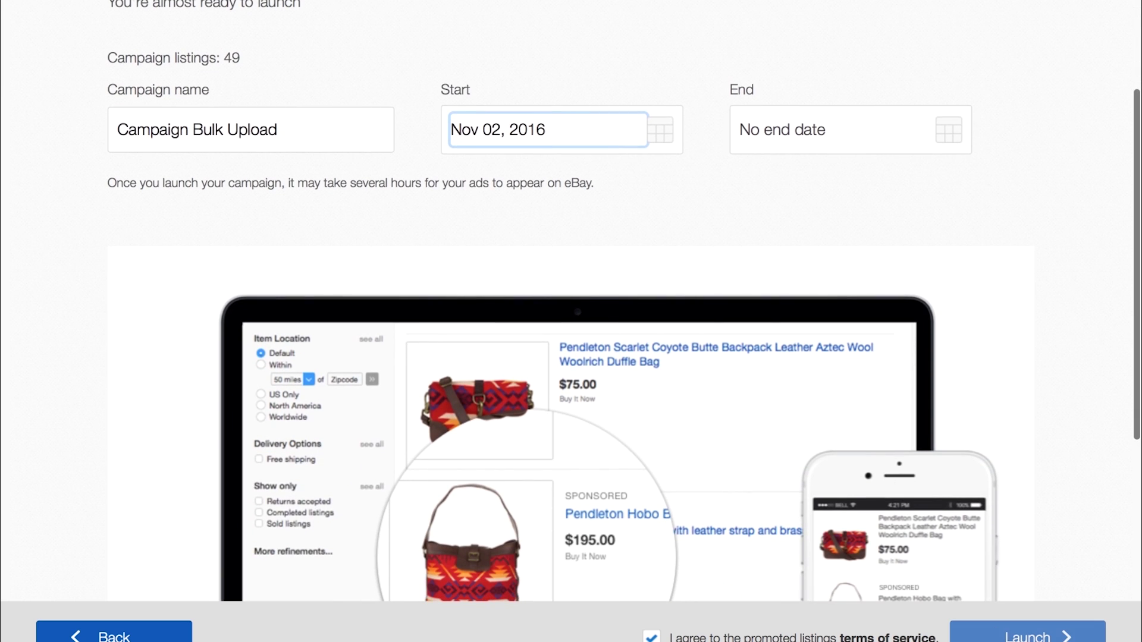
pyautogui.click(1007, 636)
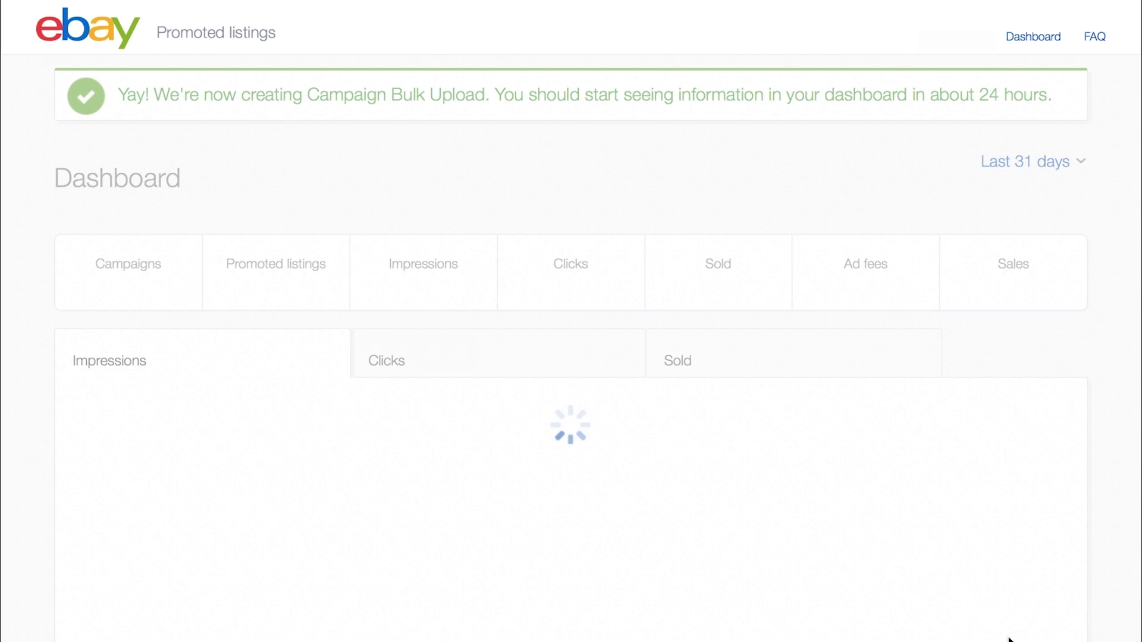
pyautogui.scroll(-6, 955, 518)
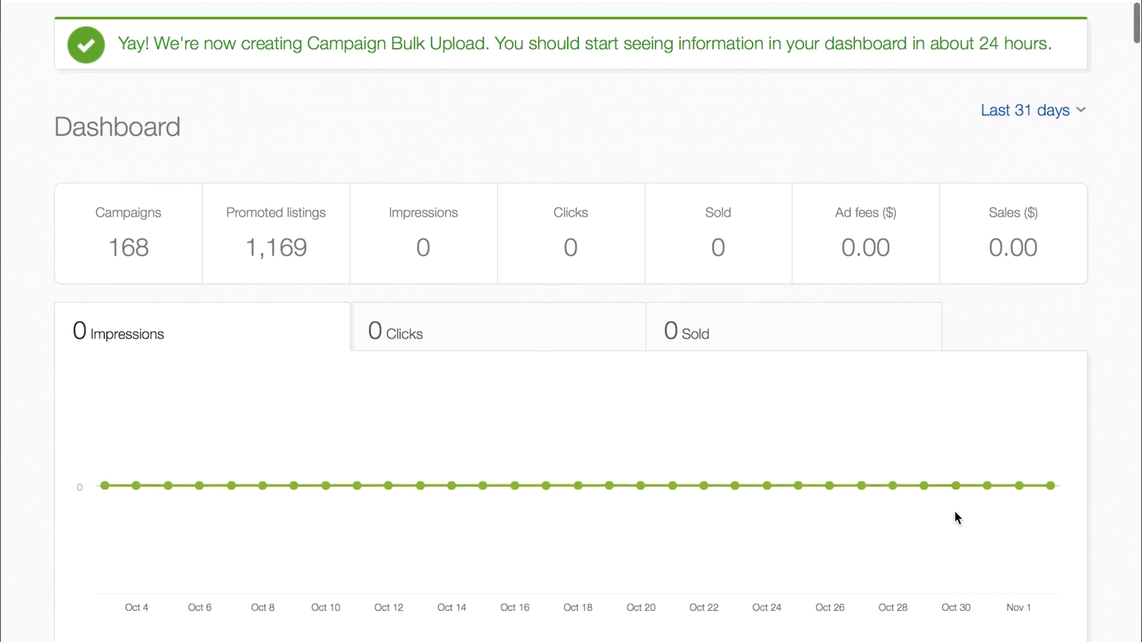
pyautogui.scroll(-1, 955, 512)
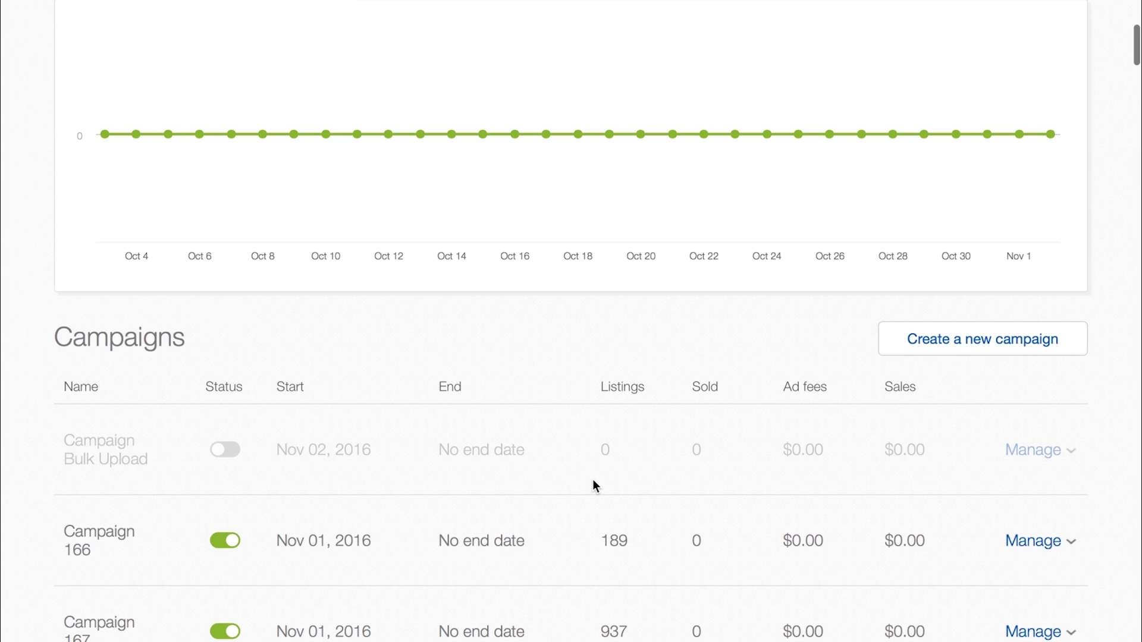
# Choose Edit campaign file from Campaign 166's Manage menu.
pyautogui.scroll(-1, 595, 485)
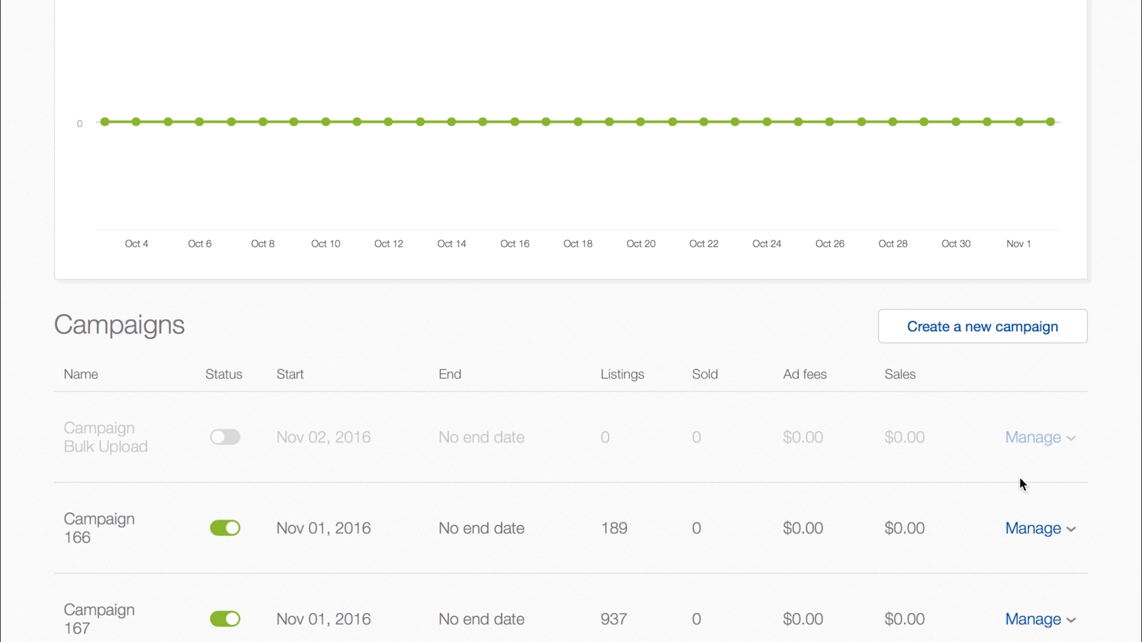
pyautogui.click(1071, 534)
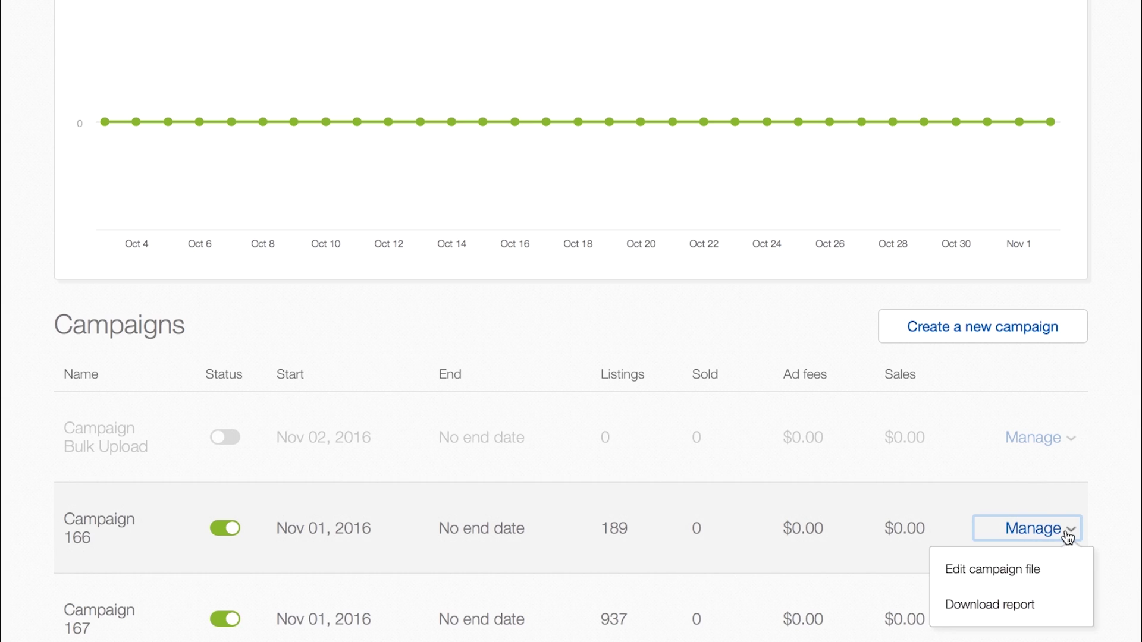
pyautogui.click(1014, 571)
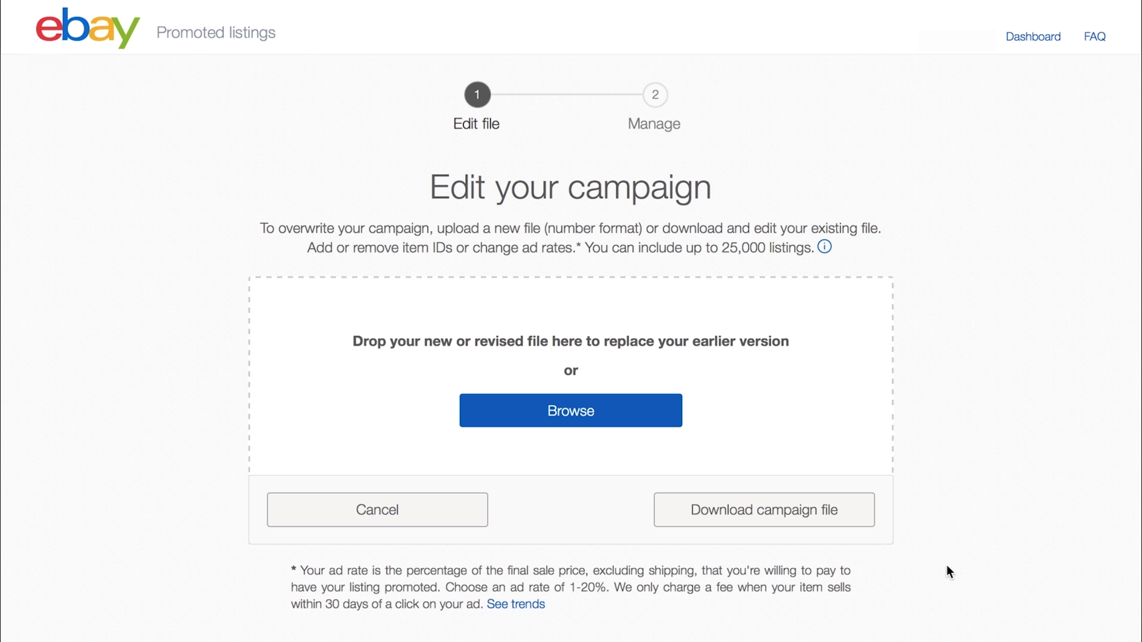
# Download Campaign 166's file and change the B2 and B3 ad rates to 10.2 and 5.8.
pyautogui.click(786, 515)
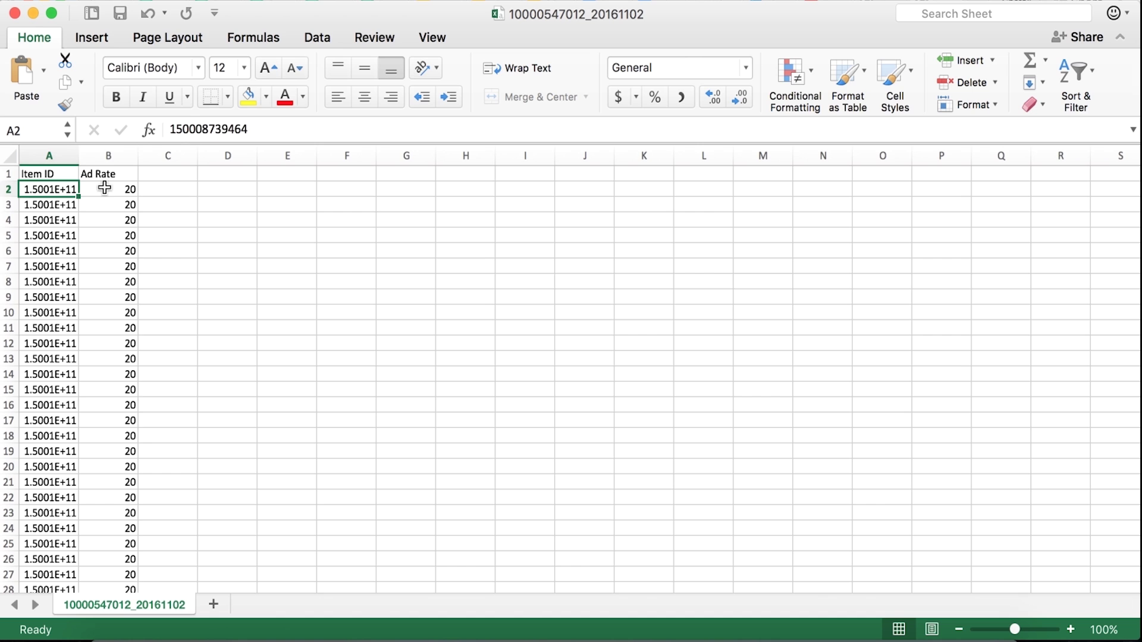
pyautogui.click(109, 189)
pyautogui.click(170, 129)
pyautogui.moveTo(169, 130); pyautogui.dragTo(218, 128)
pyautogui.write('10.2')
pyautogui.press('Return')
pyautogui.click(217, 129)
pyautogui.press('BackSpace')
pyautogui.press('BackSpace')
pyautogui.write('5.8')
pyautogui.press('Return')
pyautogui.click(50, 156)
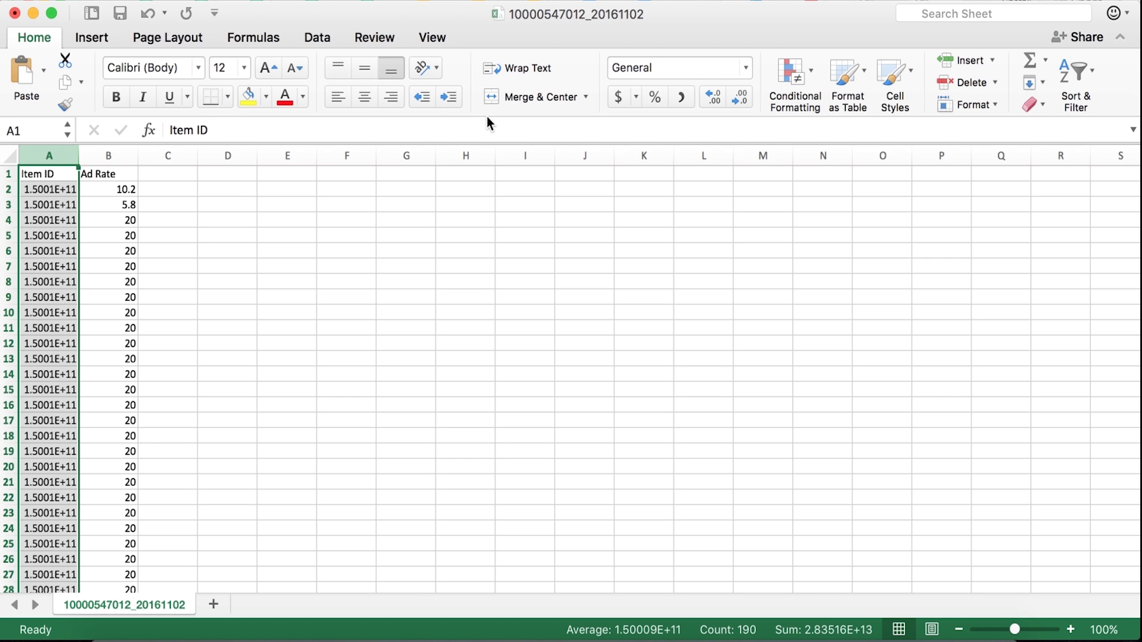
# Show column A's Item IDs as whole numbers in Number format and save the file.
pyautogui.click(745, 68)
pyautogui.click(709, 140)
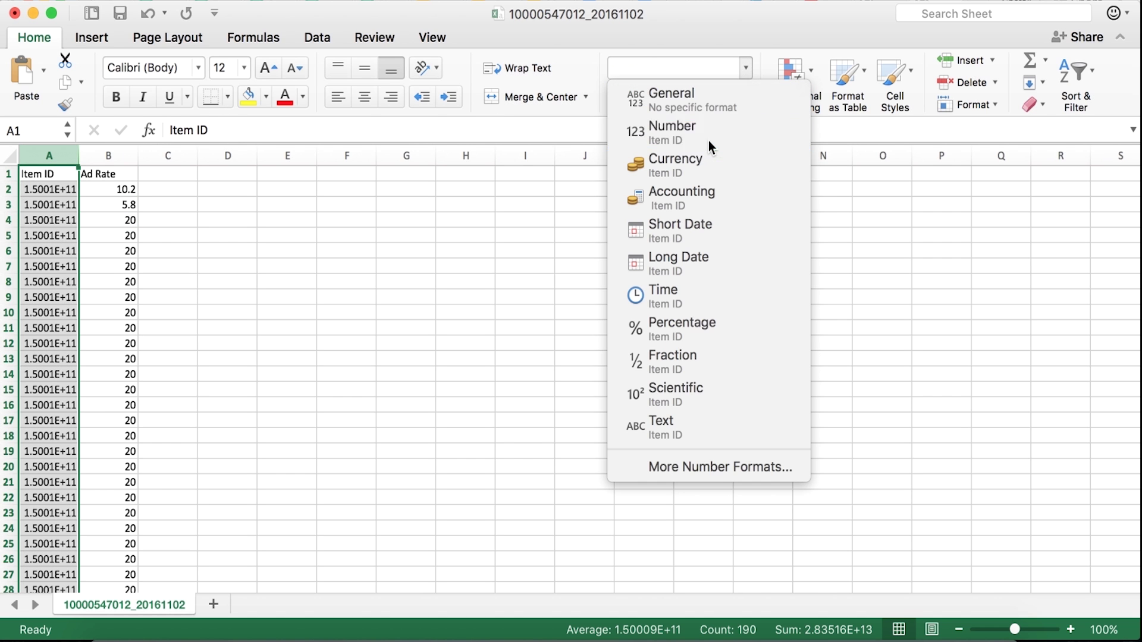
pyautogui.click(740, 96)
pyautogui.click(740, 96)
pyautogui.click(89, 174)
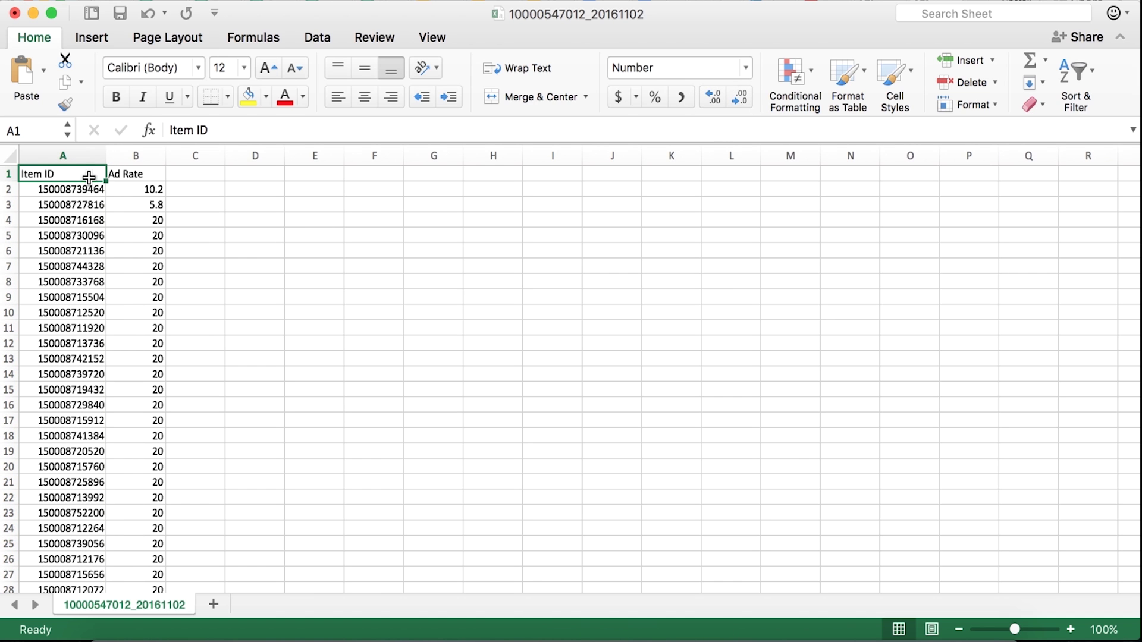
pyautogui.click(71, 0)
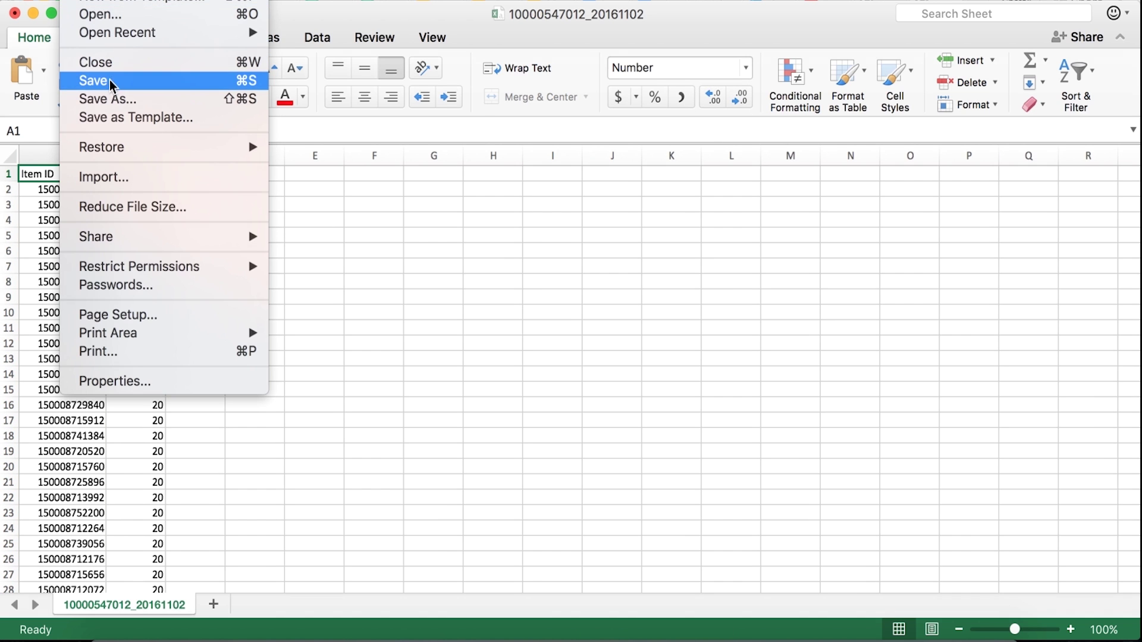
pyautogui.click(604, 334)
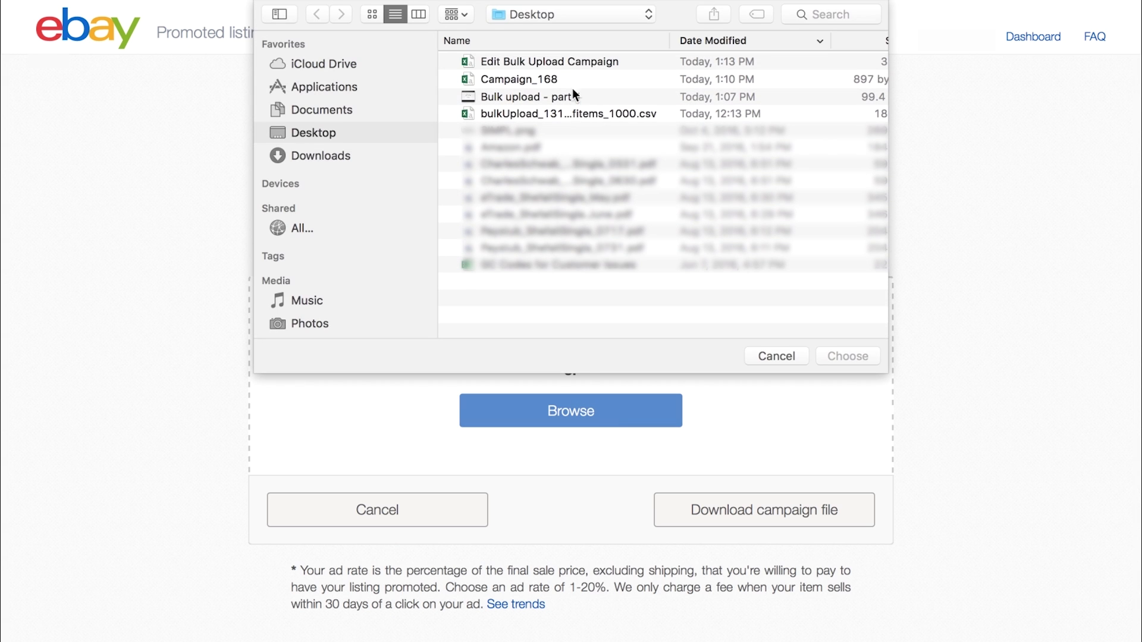
# Upload the Edit Bulk Upload Campaign file and confirm the update to Campaign 166.
pyautogui.doubleClick(578, 61)
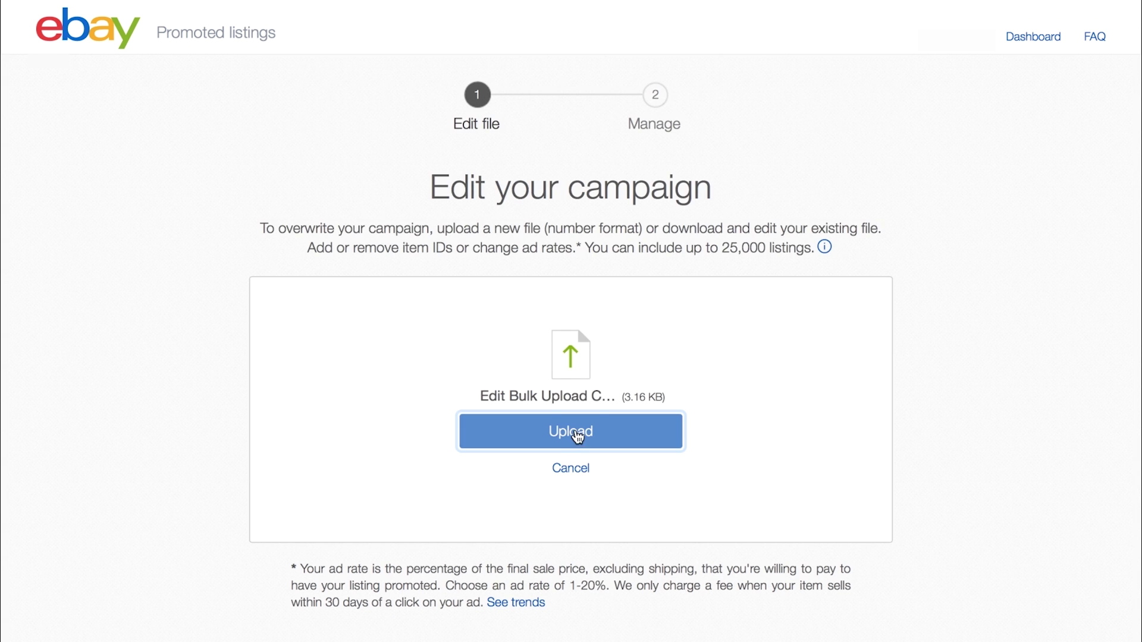
pyautogui.click(576, 432)
pyautogui.click(809, 516)
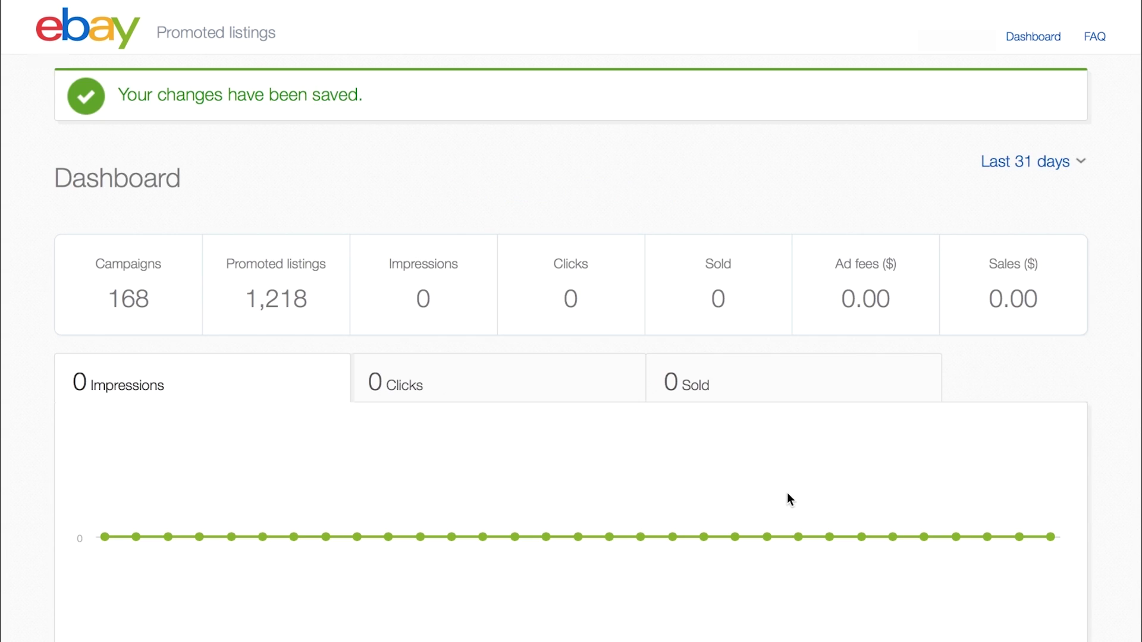
pyautogui.scroll(-10, 786, 495)
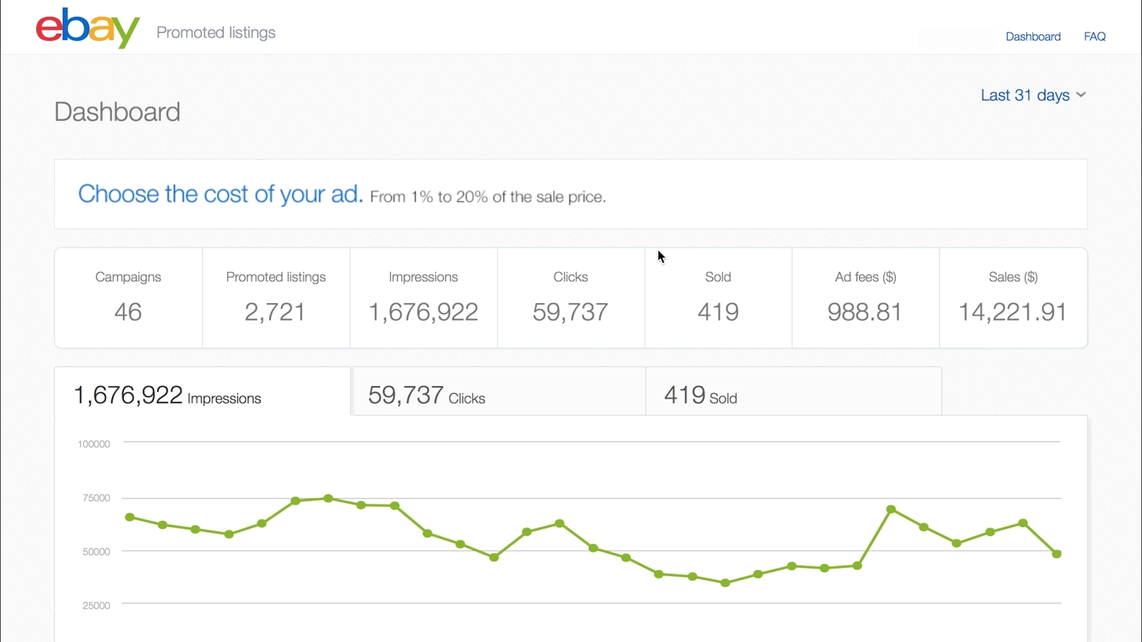
pyautogui.scroll(-2, 658, 250)
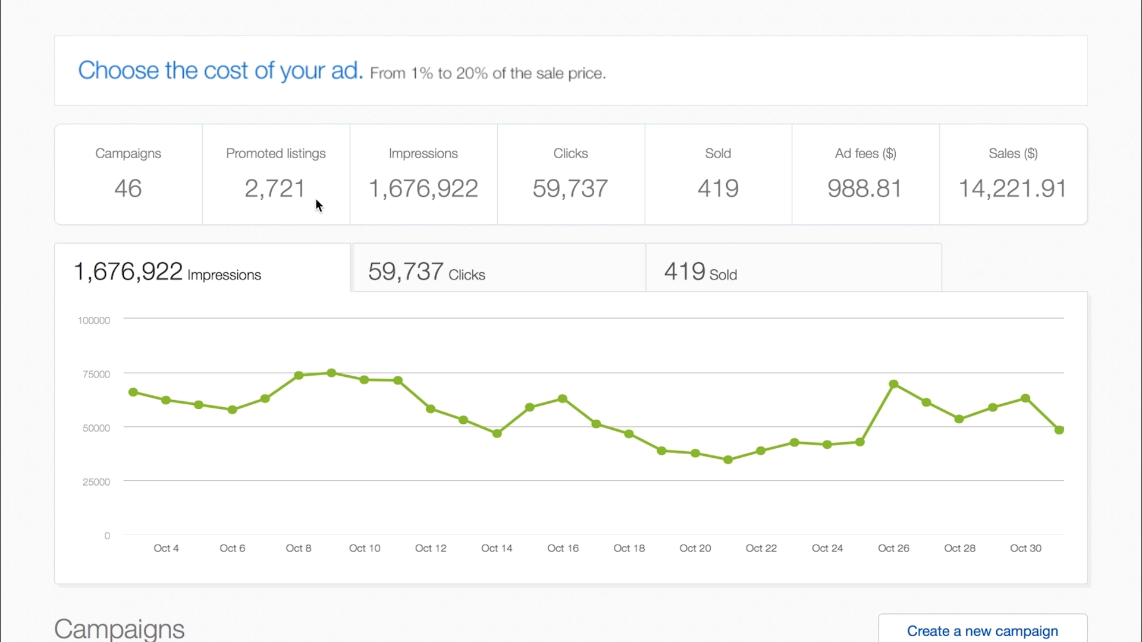
pyautogui.scroll(2, 448, 202)
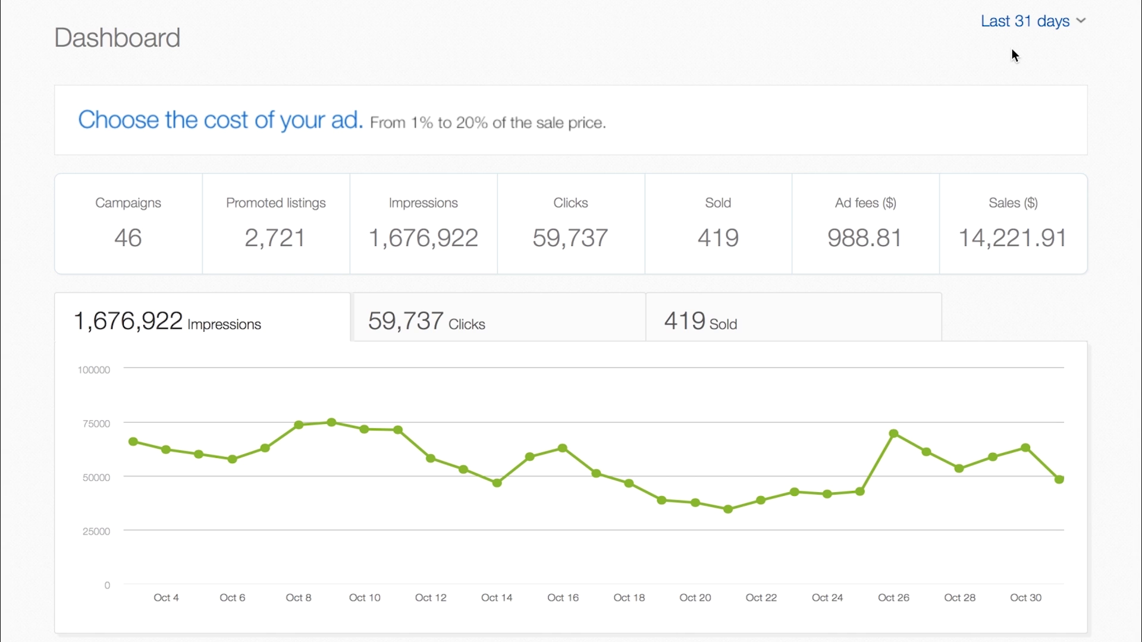
# Set the dashboard period to Aug 01–Nov 02, 2016 and download the save_7.5% campaign report.
pyautogui.click(1029, 24)
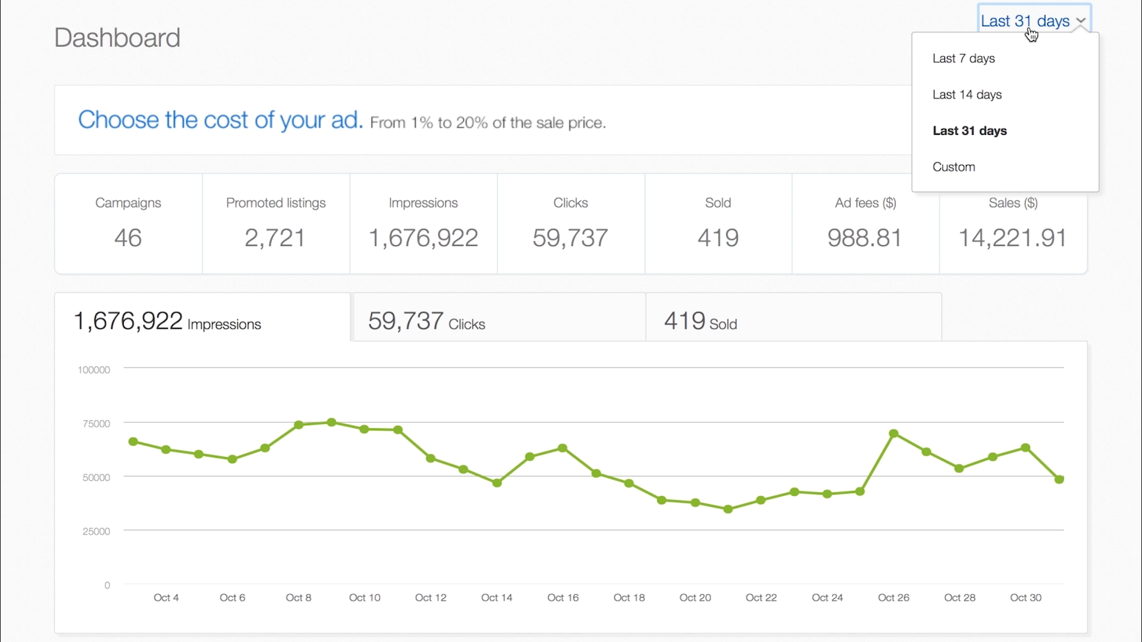
pyautogui.click(967, 169)
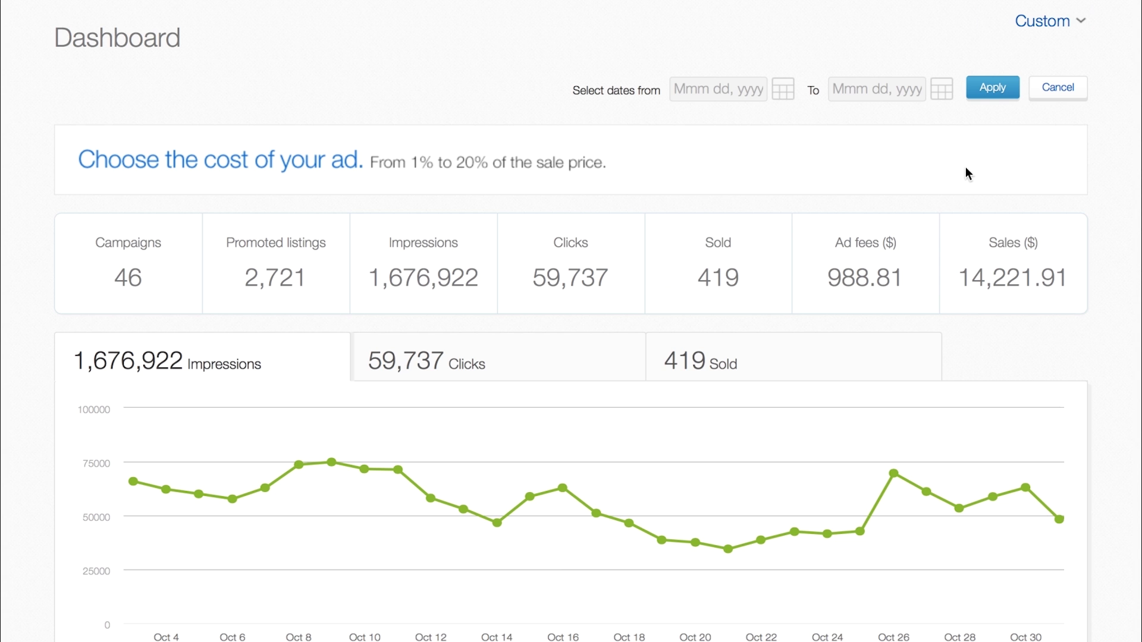
pyautogui.click(785, 95)
pyautogui.click(704, 146)
pyautogui.click(705, 145)
pyautogui.click(704, 145)
pyautogui.click(728, 208)
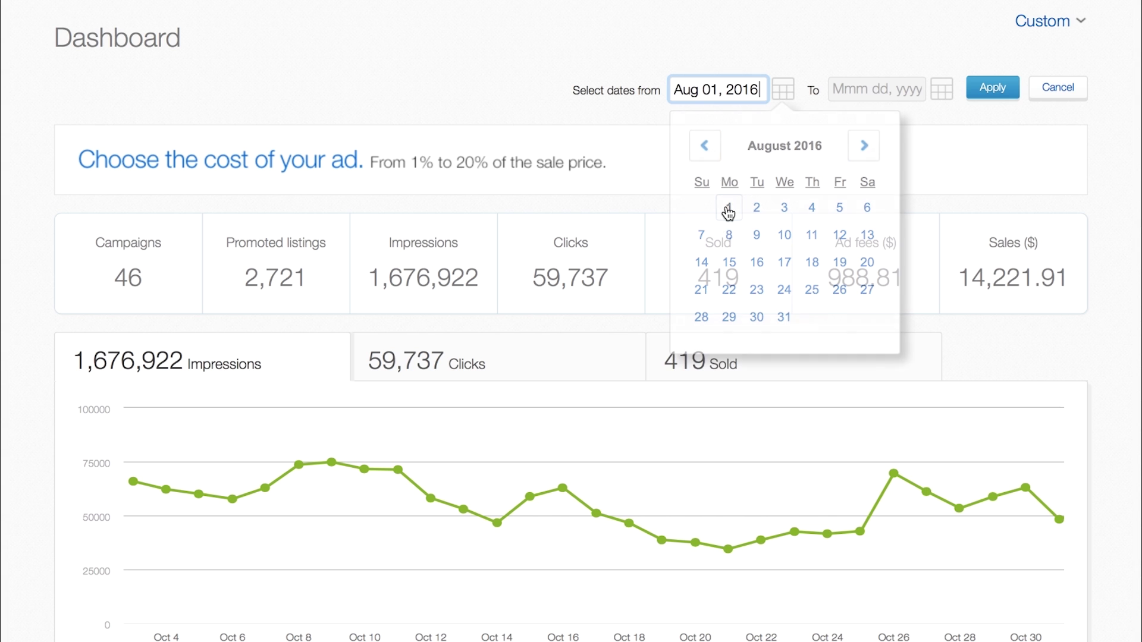
pyautogui.click(942, 91)
pyautogui.click(943, 208)
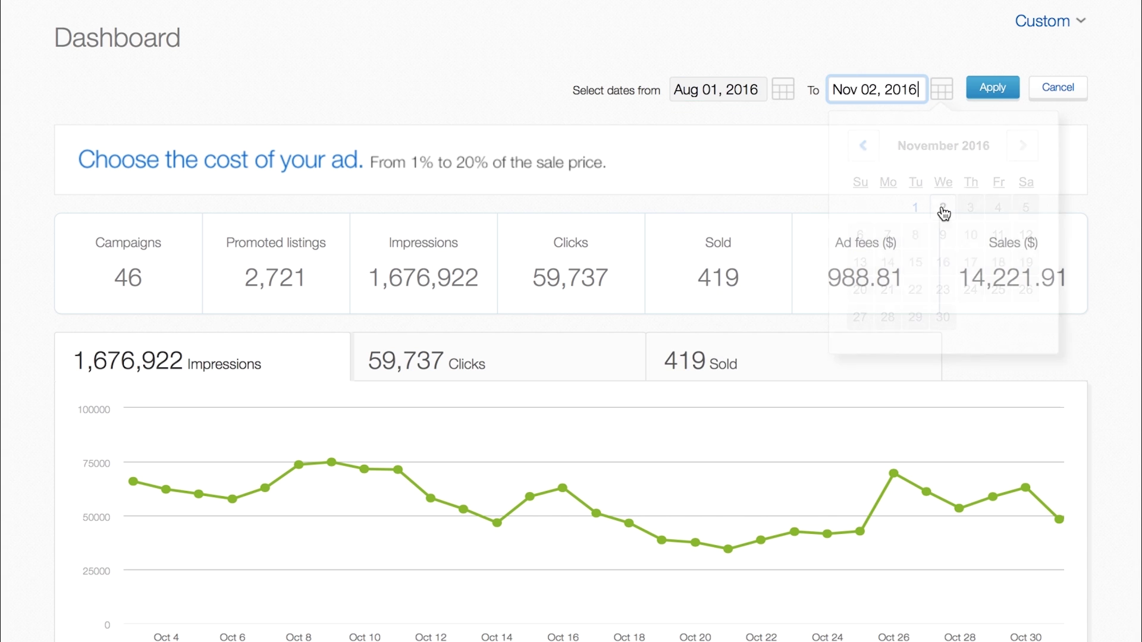
pyautogui.click(1003, 93)
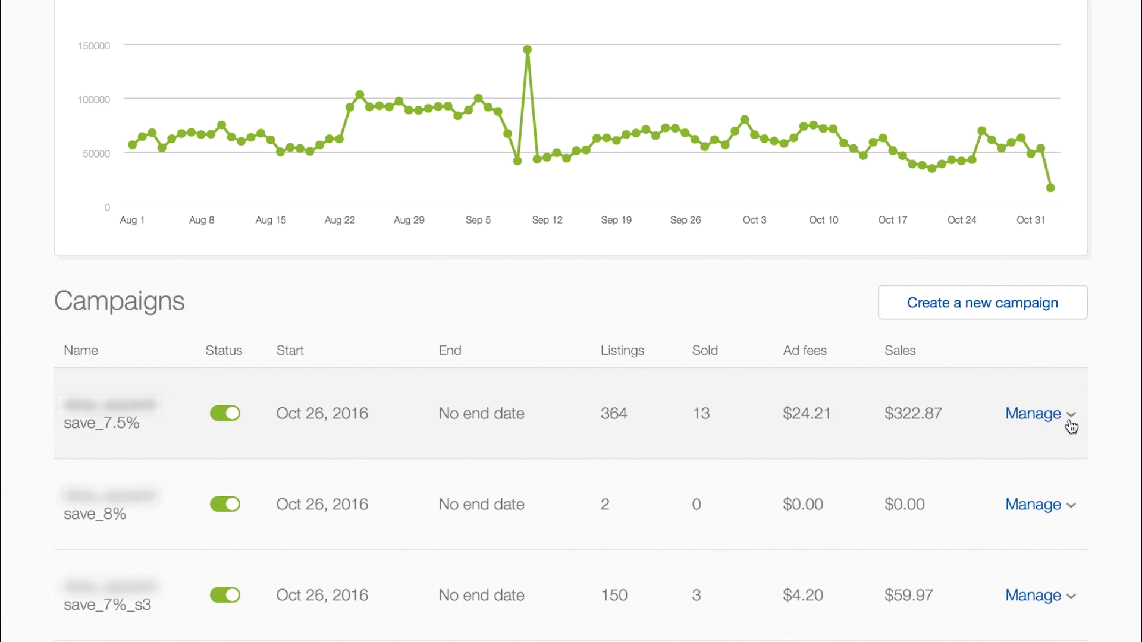
pyautogui.click(1033, 413)
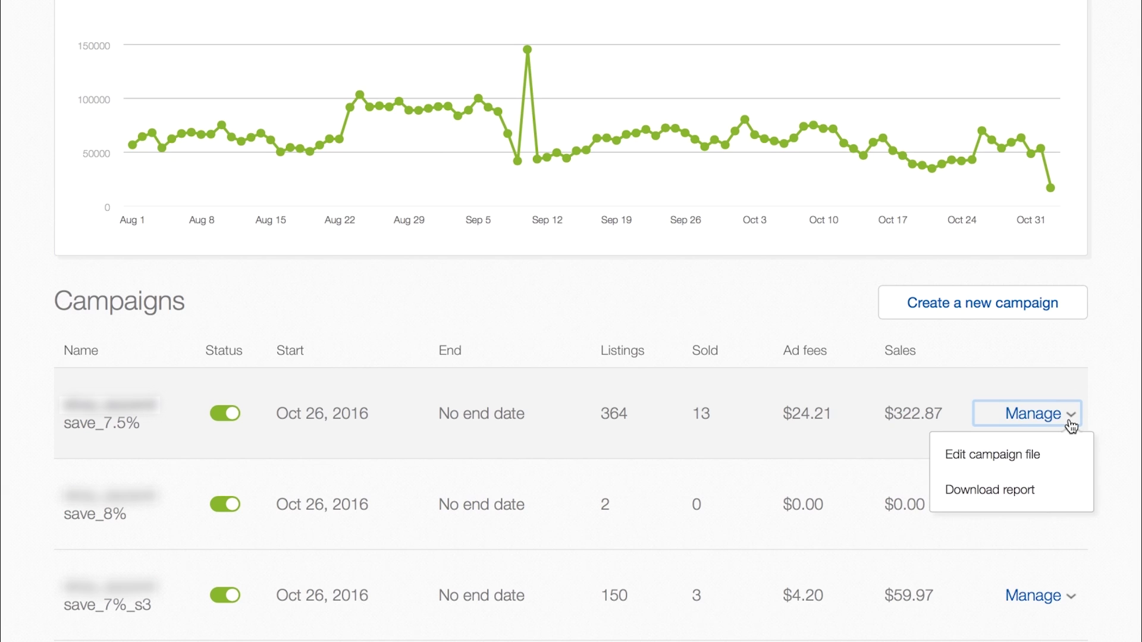
pyautogui.click(1001, 453)
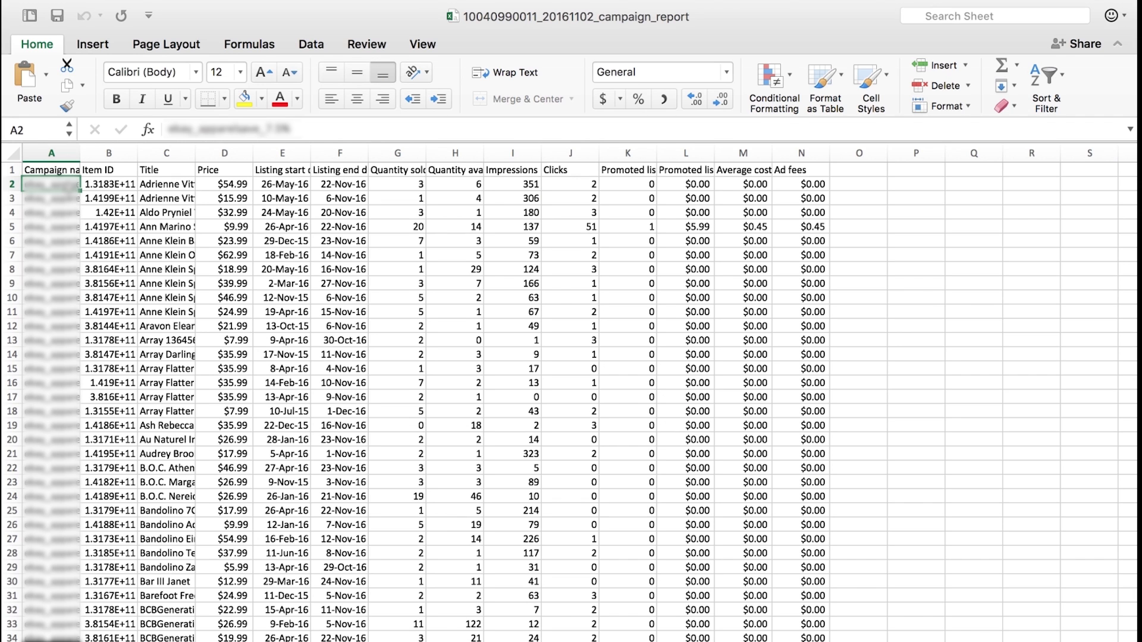
# Check the first item's impressions (351), clicks, quantity sold and column K value.
pyautogui.click(513, 184)
pyautogui.click(570, 184)
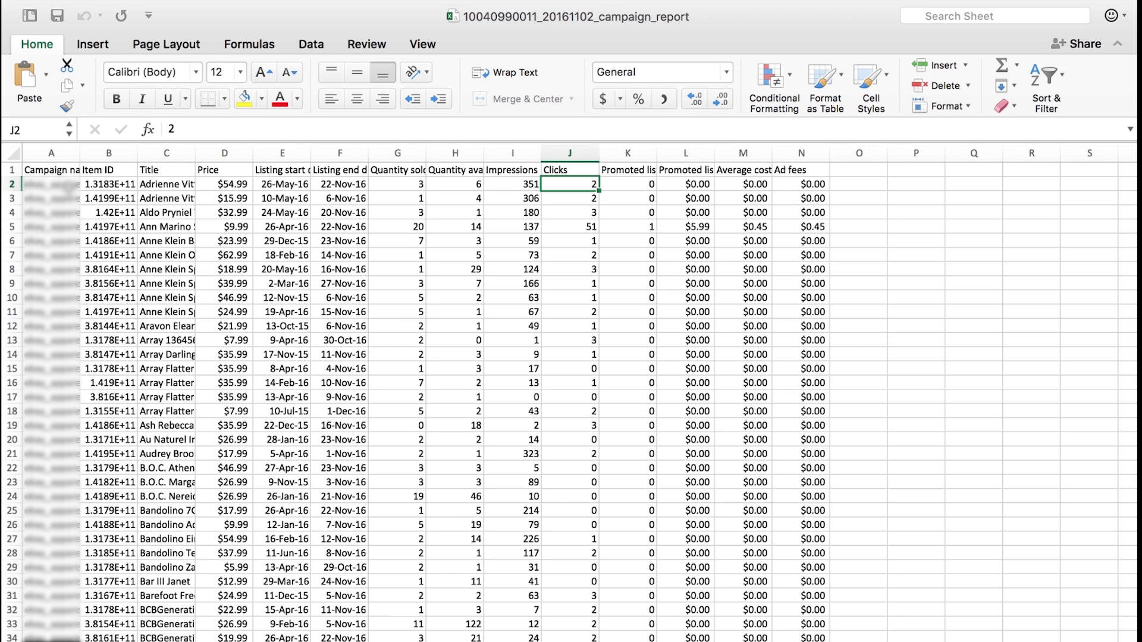
pyautogui.click(397, 184)
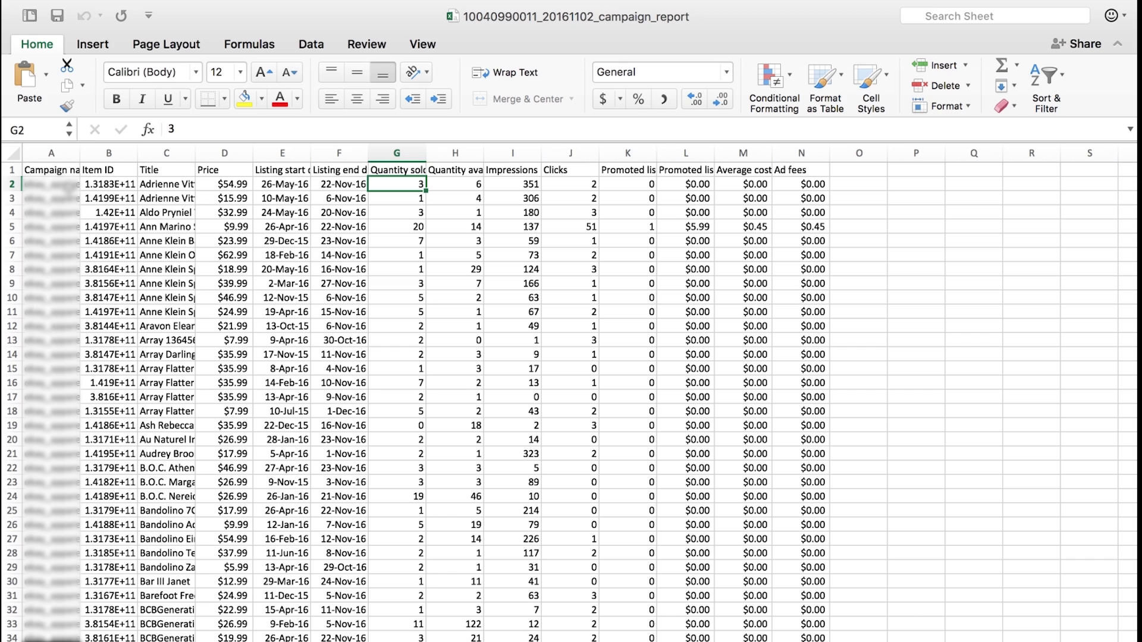
pyautogui.click(628, 184)
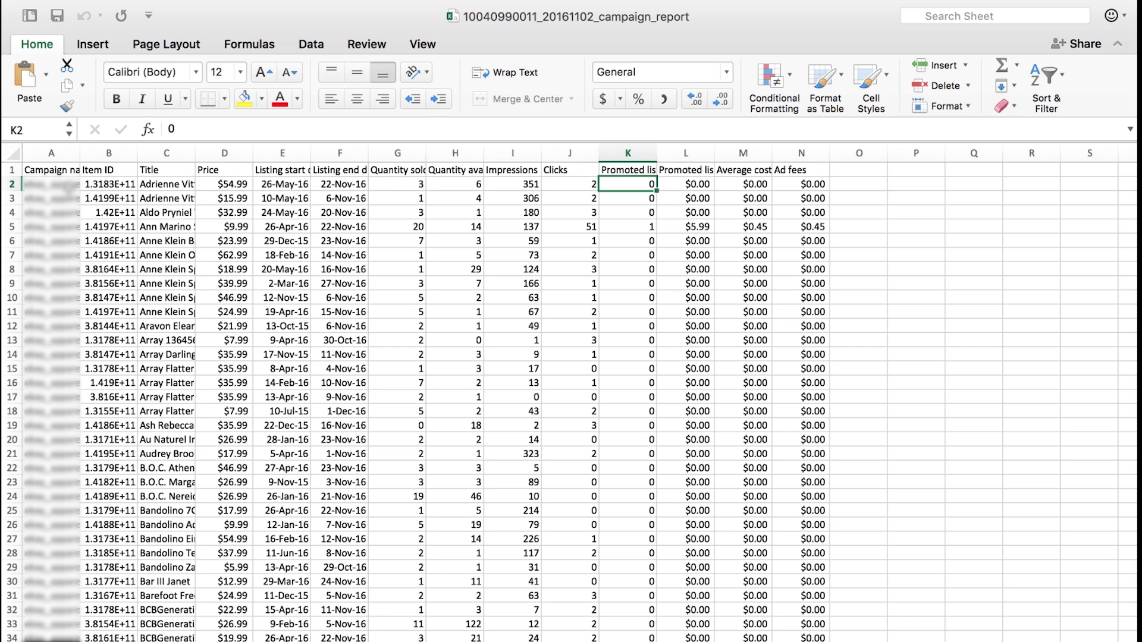
# Review the row 5 item that sold 20 and its $5.99 promoted sales, autofitting column L.
pyautogui.click(422, 226)
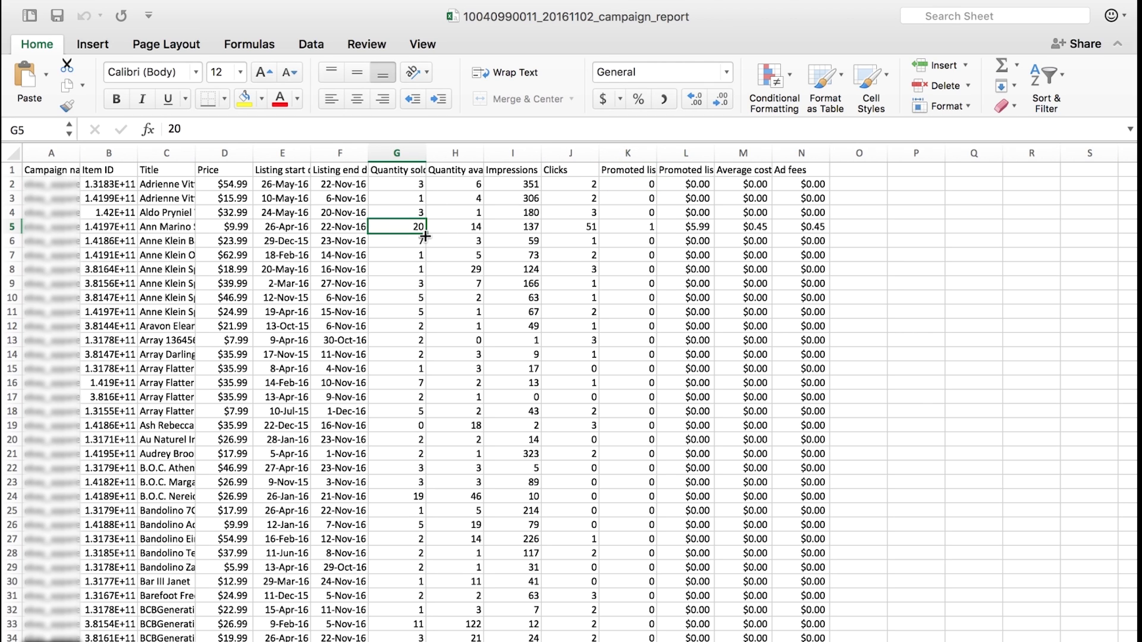
pyautogui.click(652, 229)
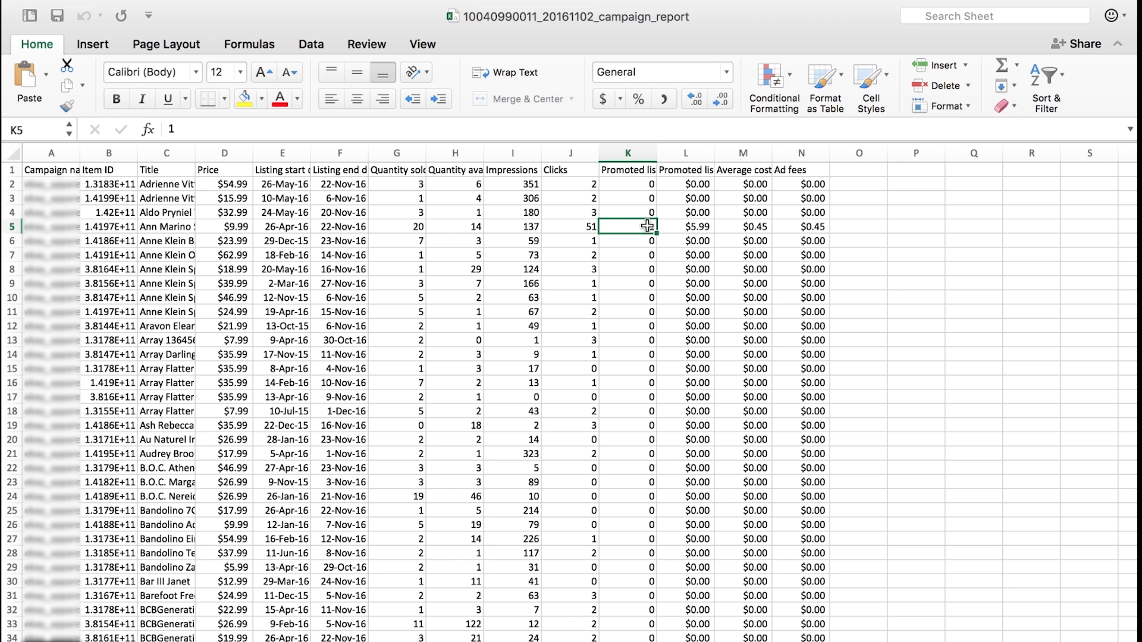
pyautogui.click(684, 227)
pyautogui.doubleClick(715, 153)
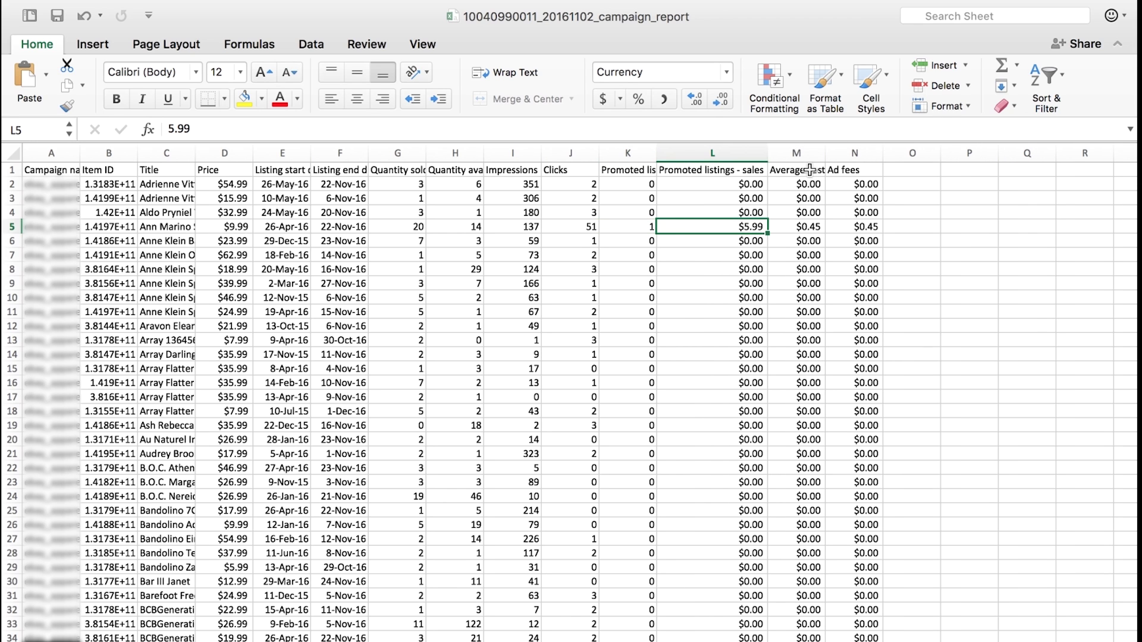
pyautogui.press('Right')
pyautogui.press('Right')
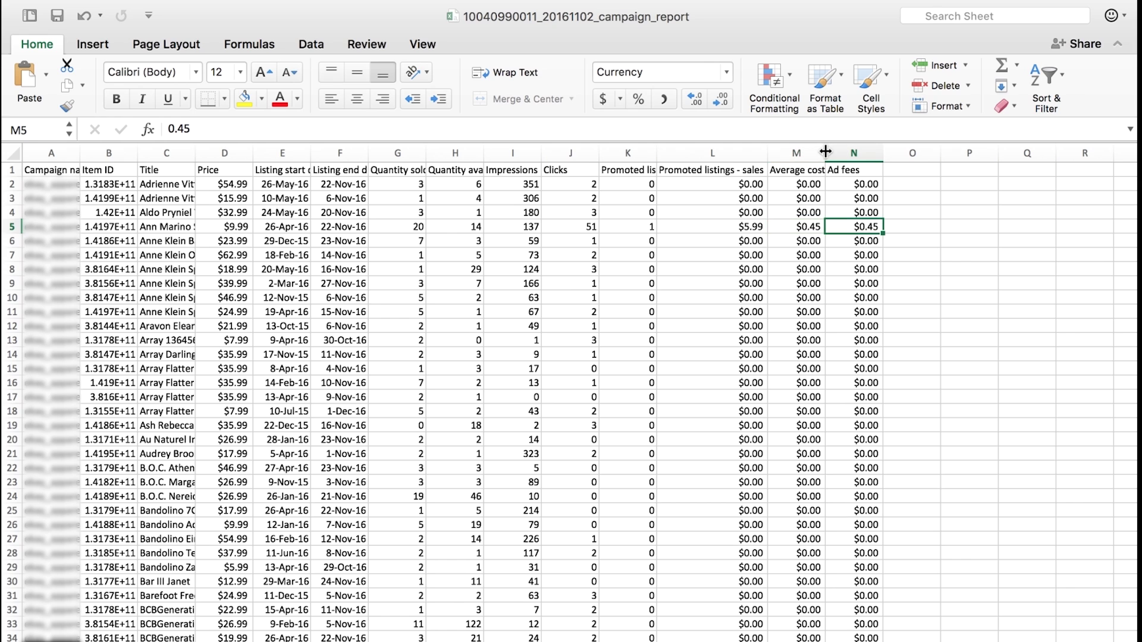